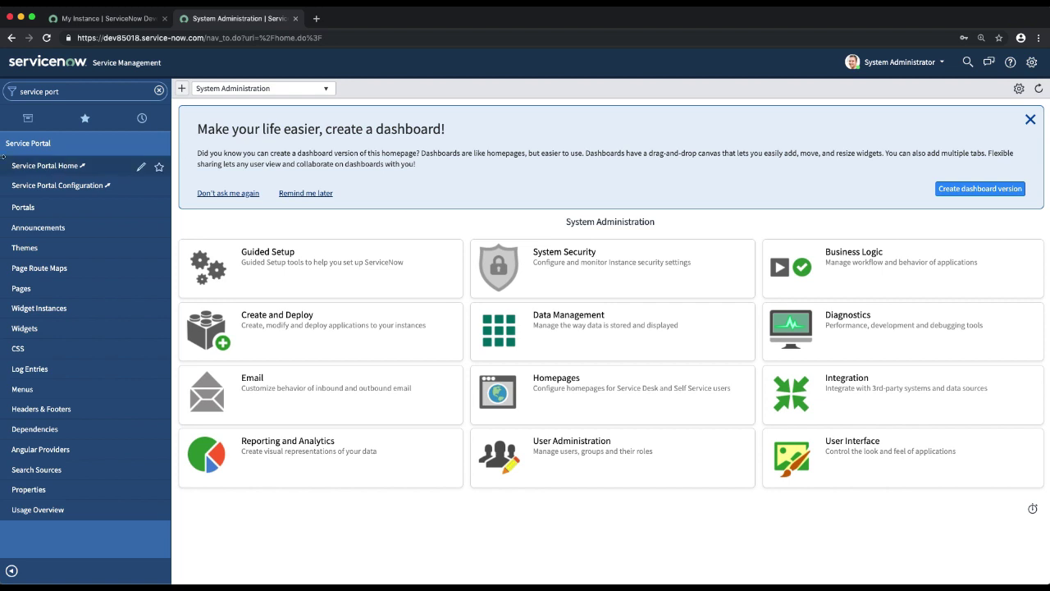
Collapse the Service Portal module group in the navigator filtered to 'service port'.
click(43, 145)
Expand the Service Portal group and open Service Portal Configuration in a new tab.
click(43, 145)
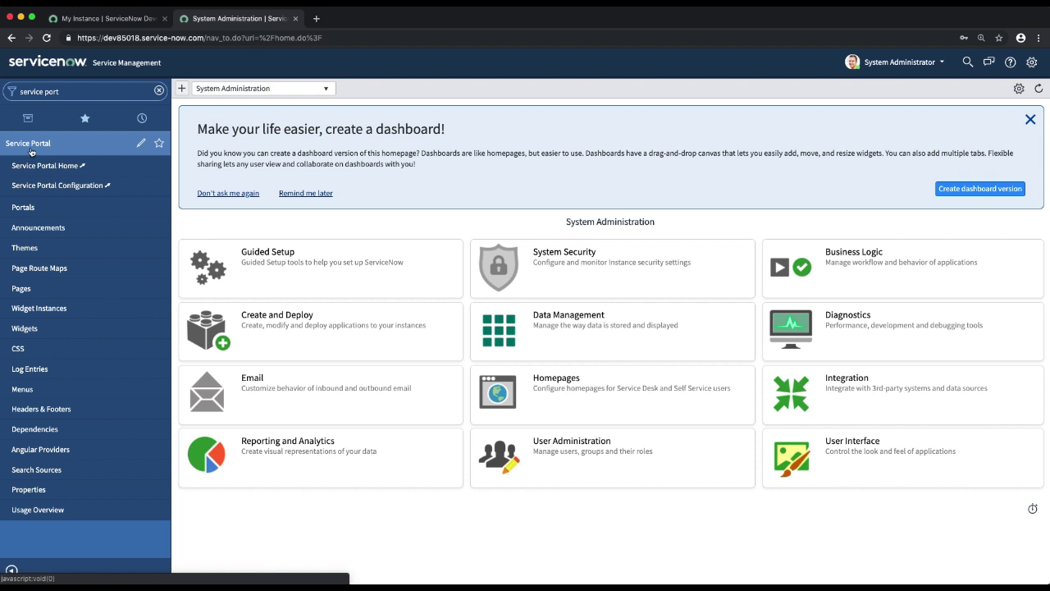
click(67, 190)
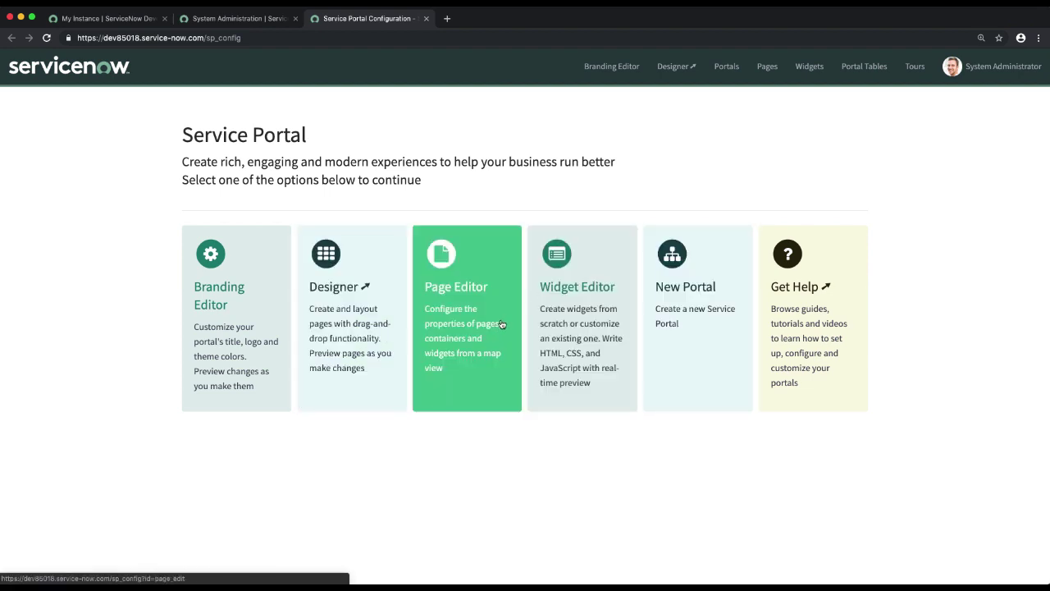
From the New Portal card, enter title 'SAASNOW Demo' and URL suffix 'saasnow'.
click(694, 313)
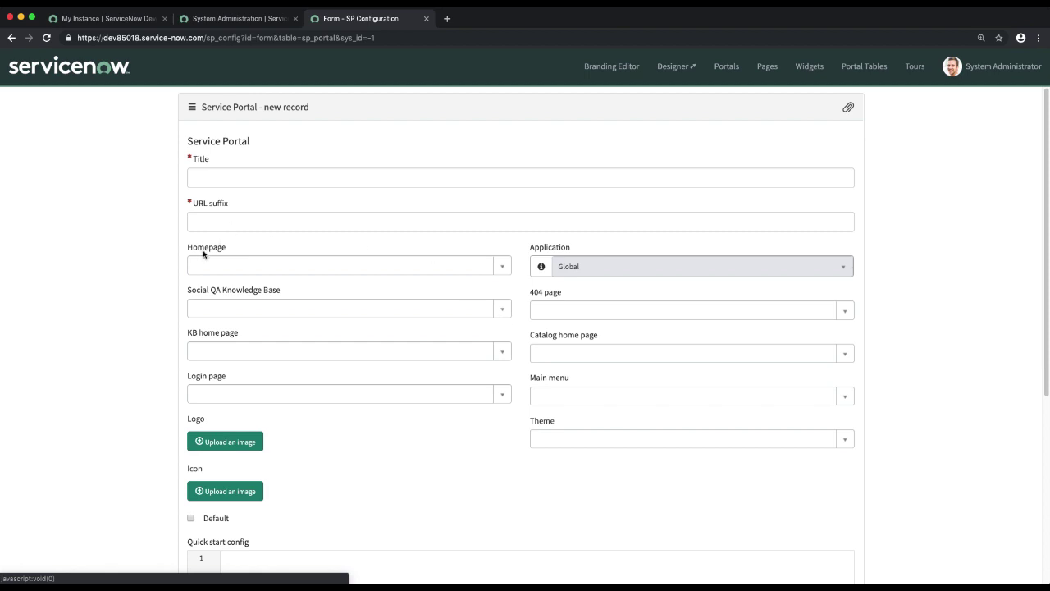
click(292, 177)
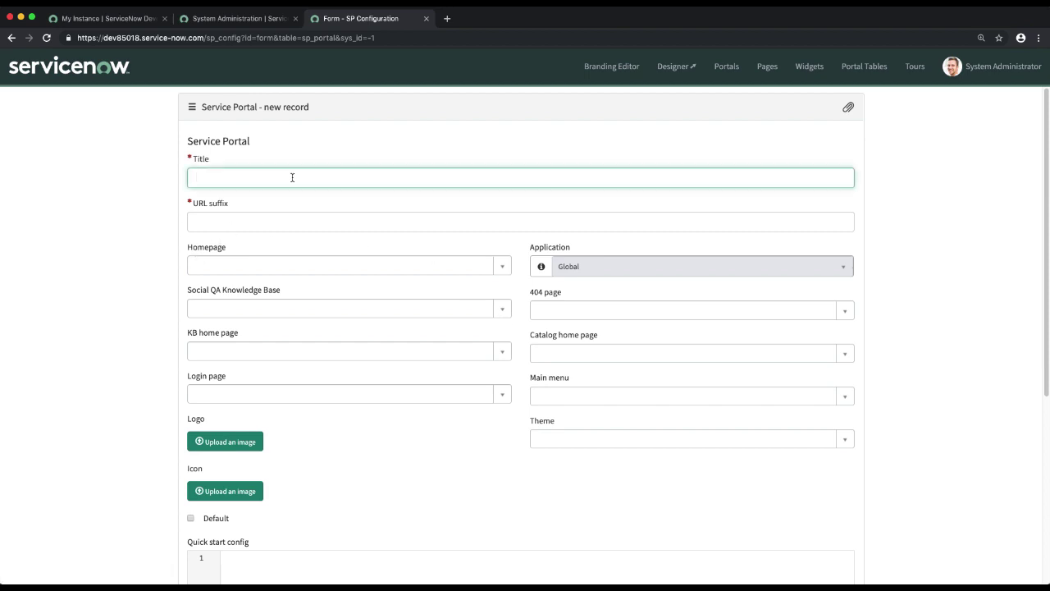
text(SAASNOW Demo)
click(239, 225)
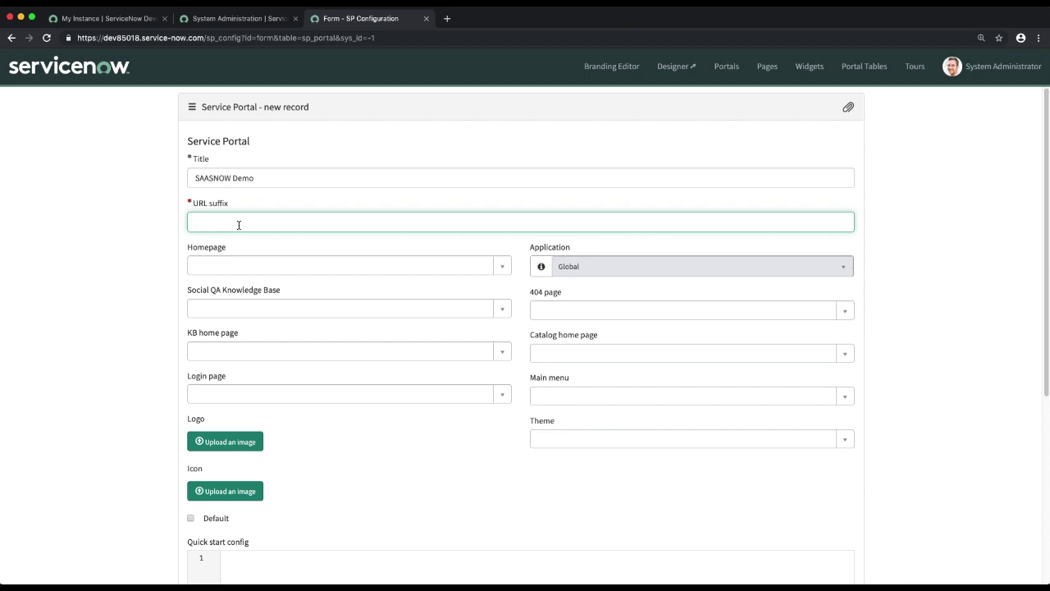
text(saasnow)
click(145, 206)
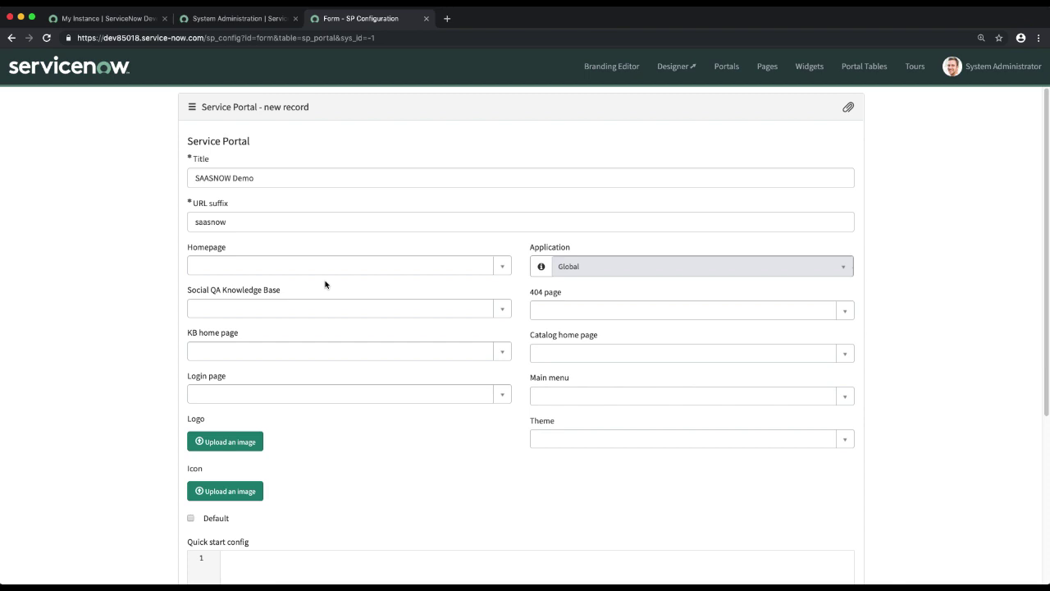
Set the portal Homepage to the 'index' page.
click(500, 266)
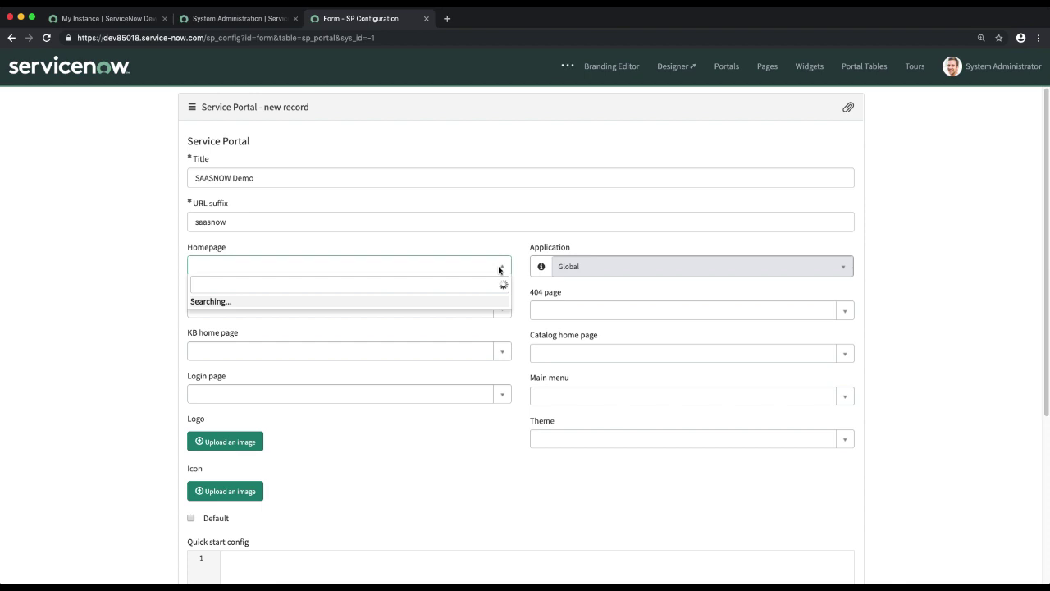
text(inci)
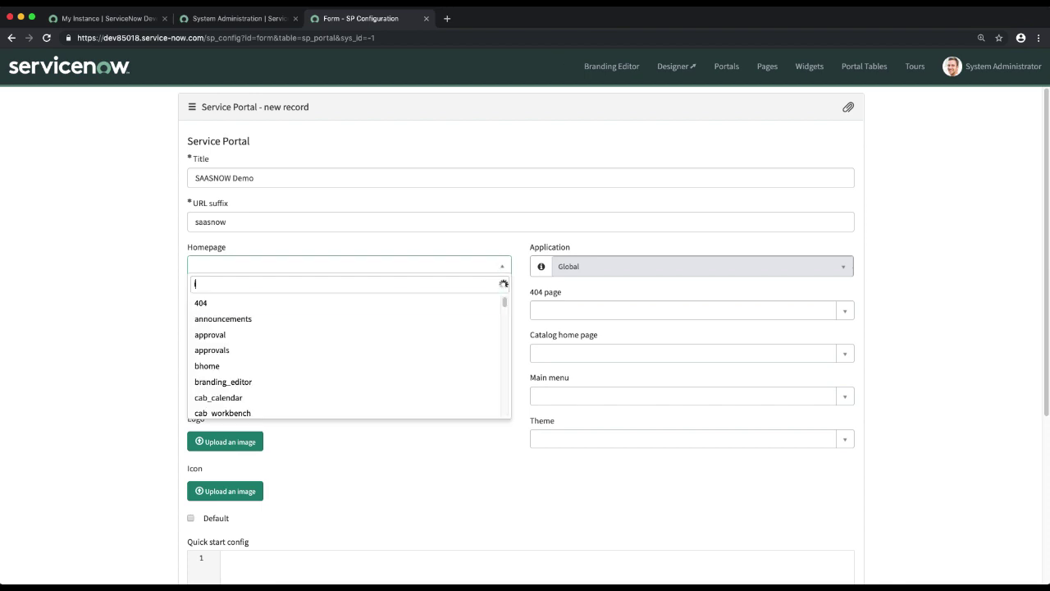
key(BackSpace)
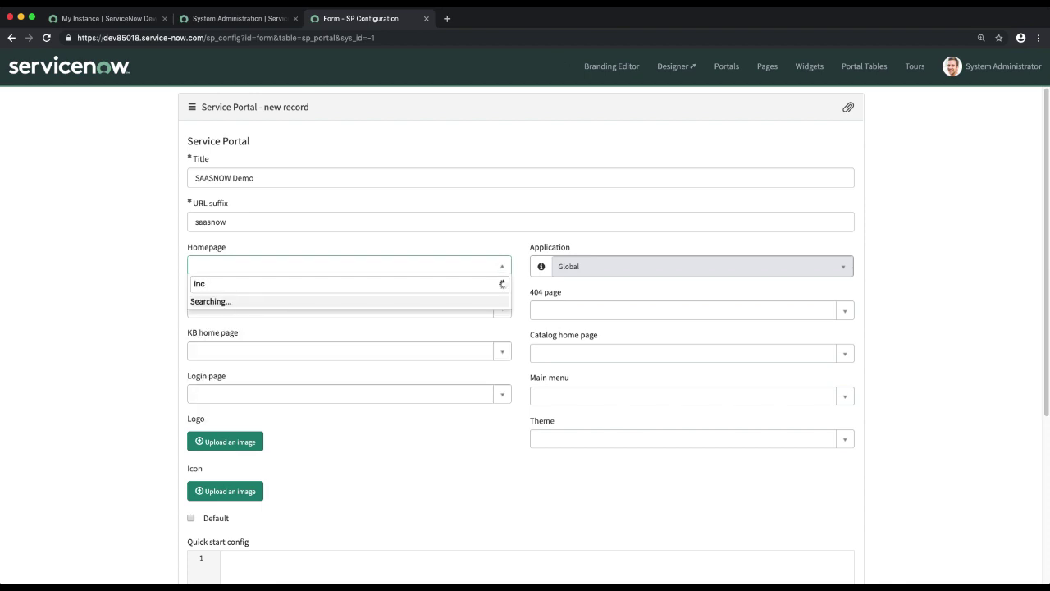
key(BackSpace)
text(de)
key(BackSpace)
key(Return)
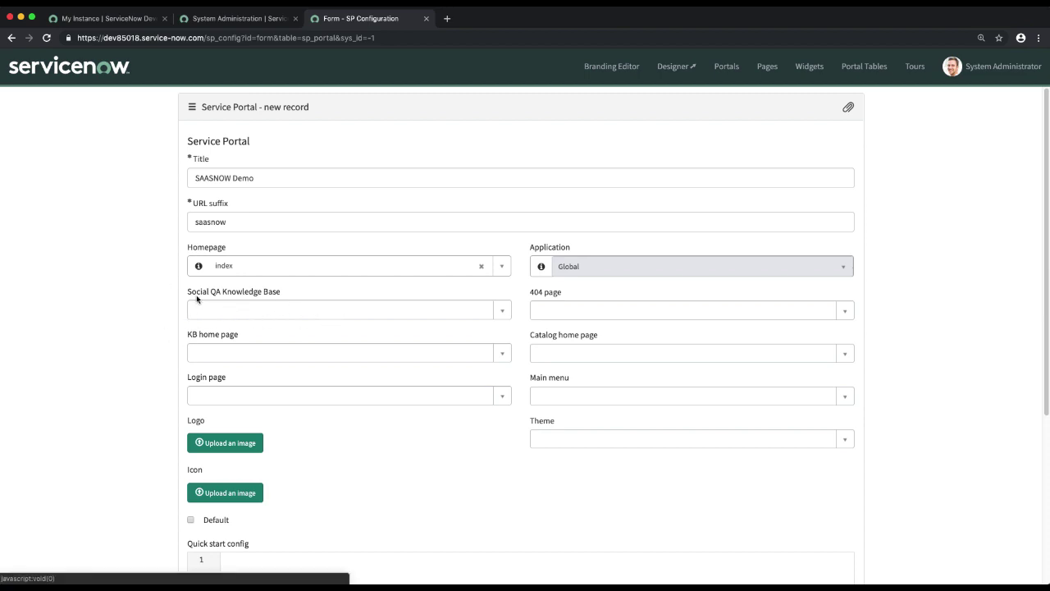
Set the KB home page to 'kb_home'.
scroll(139, 324, down, 2)
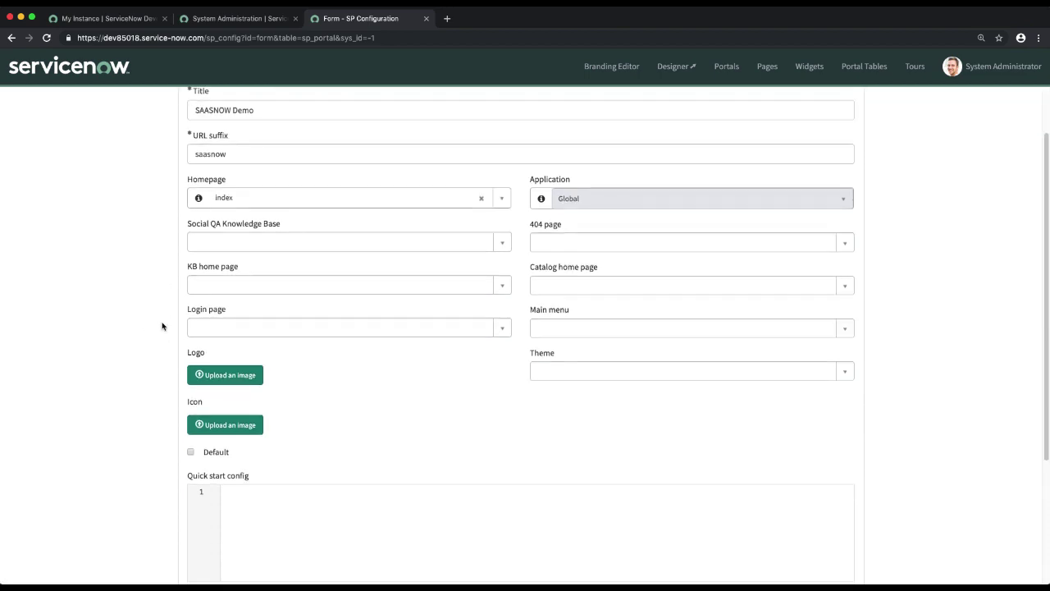
scroll(201, 335, up, 2)
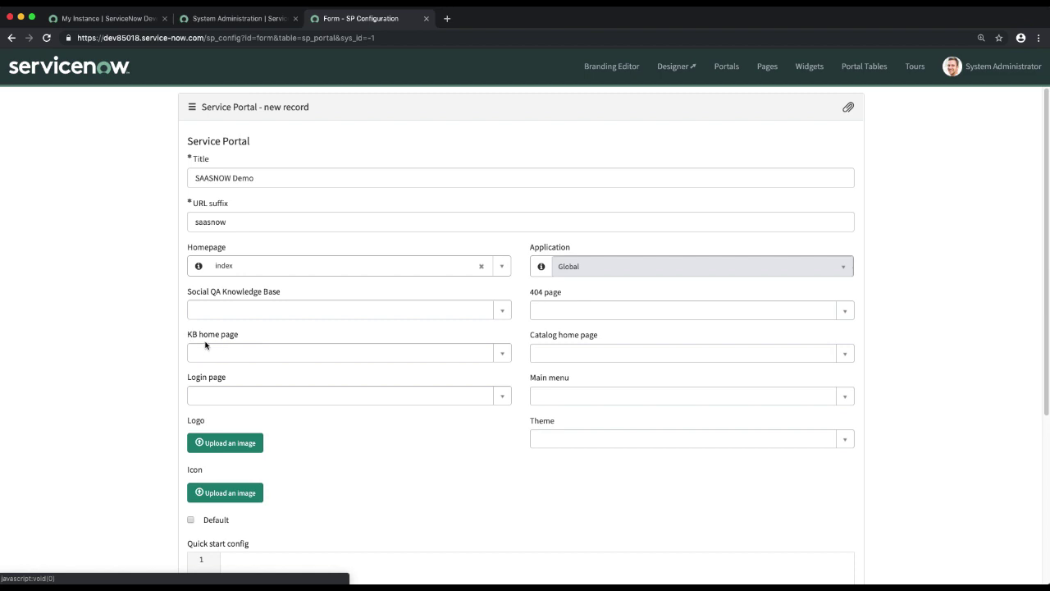
click(503, 354)
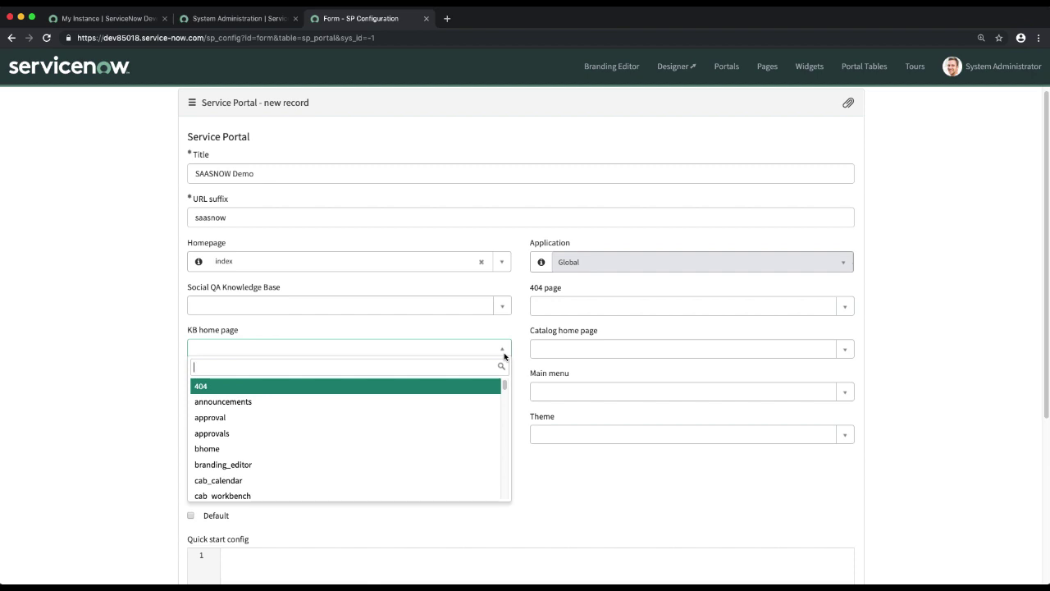
text(know)
key(BackSpace)
key(BackSpace)
key(BackSpace)
text(b)
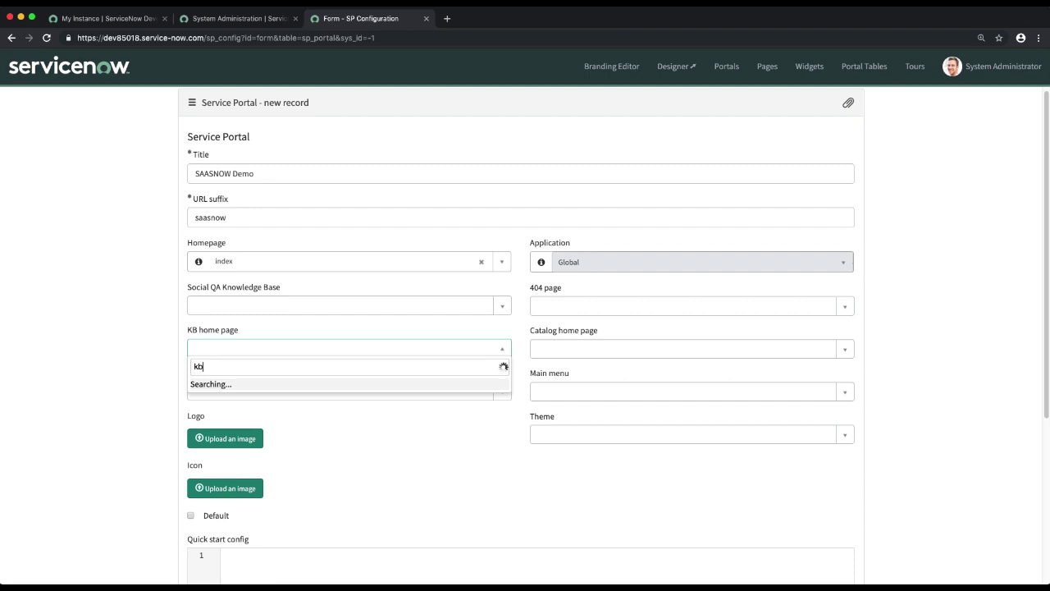
key(BackSpace)
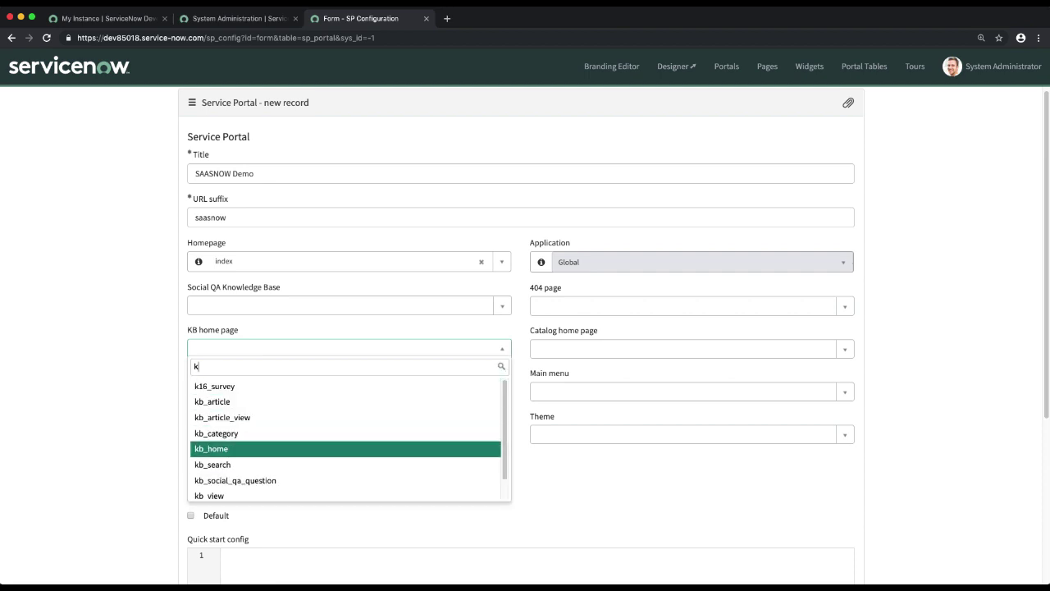
click(211, 449)
click(117, 300)
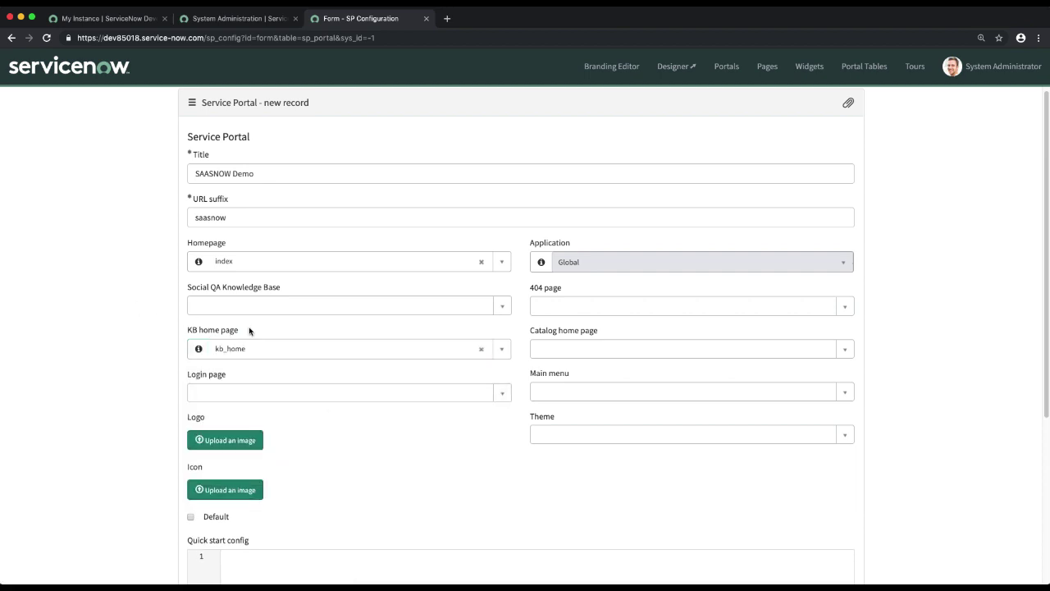
Set the 404 page to '404'.
click(567, 307)
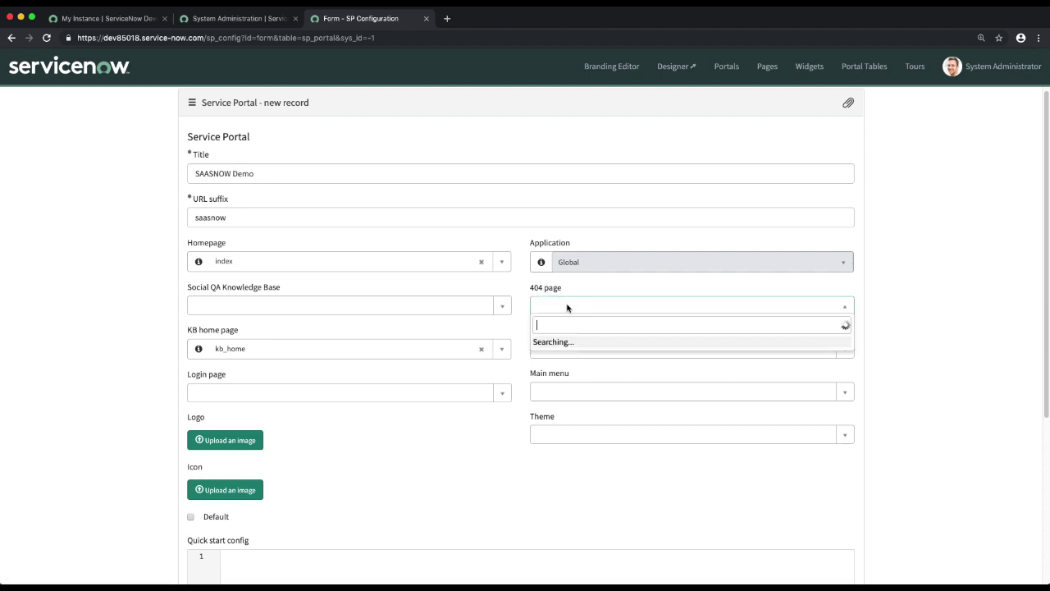
text(404)
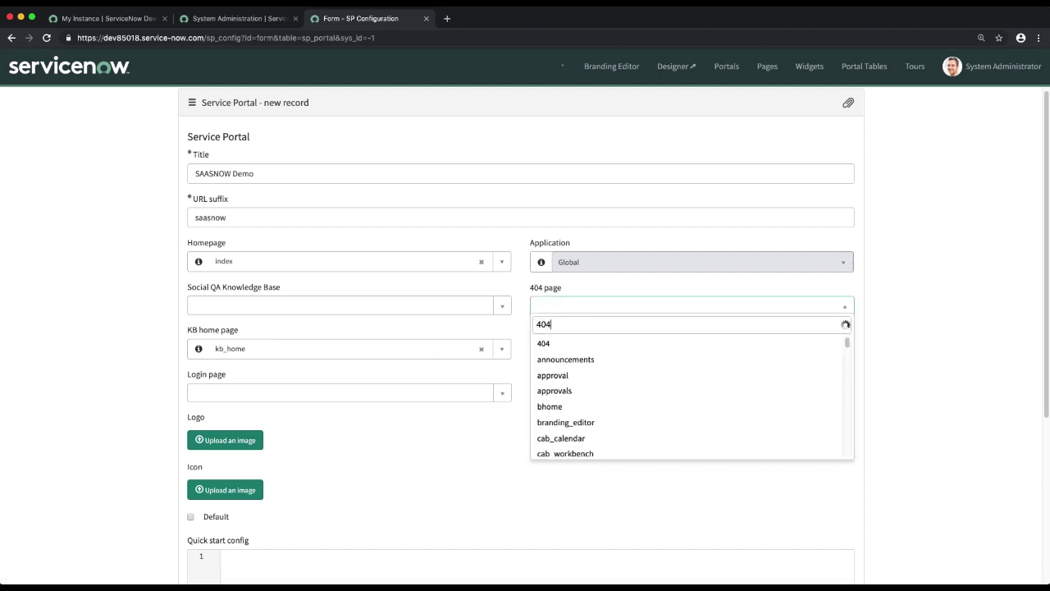
key(Return)
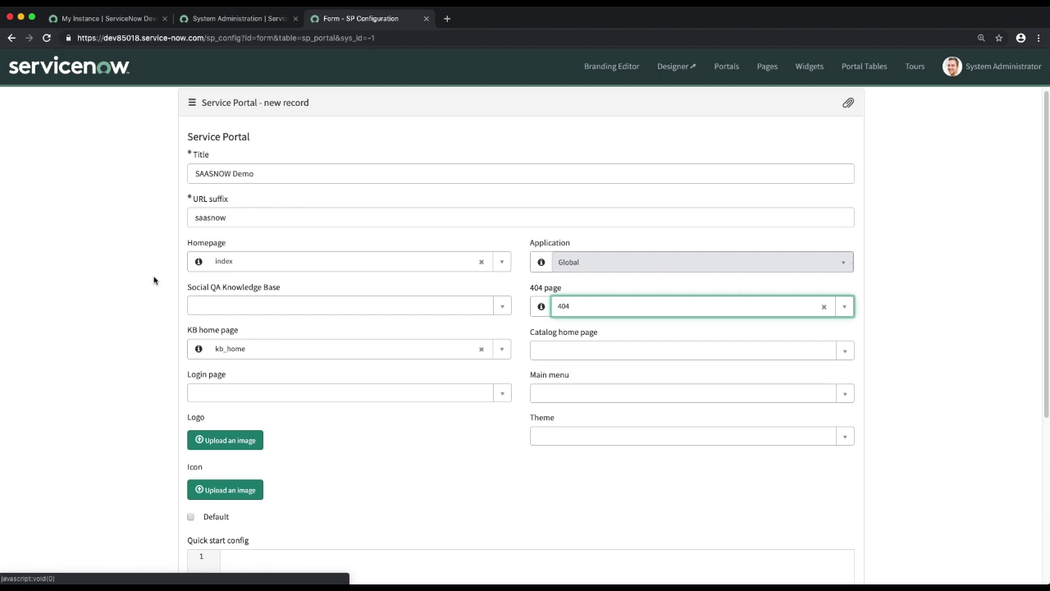
click(156, 279)
Set the Catalog home page to 'sc_landing'.
click(682, 350)
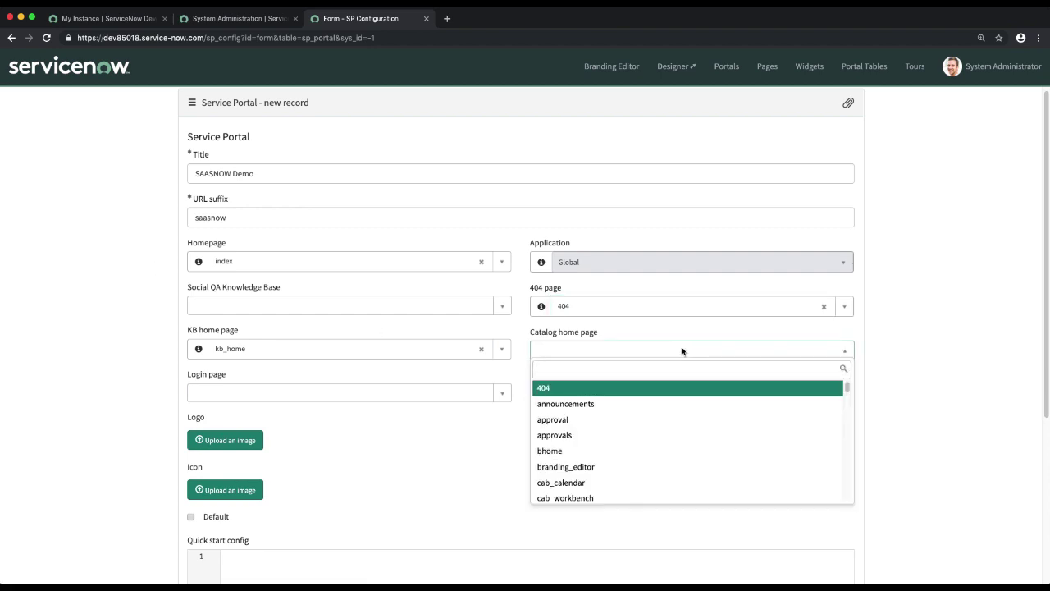
text(cata)
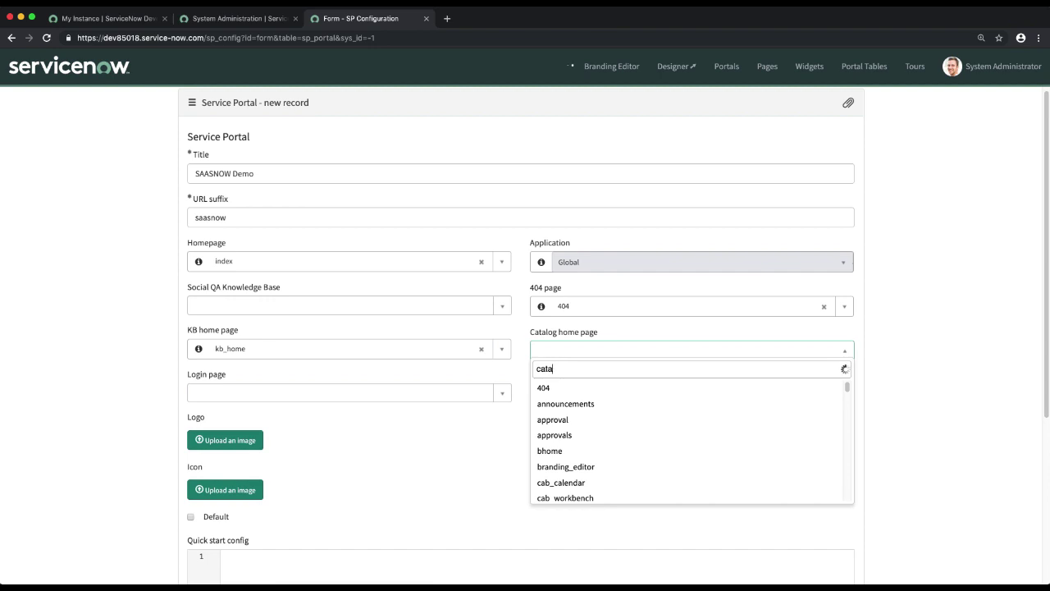
key(BackSpace)
key(BackSpace)
key(BackSpace)
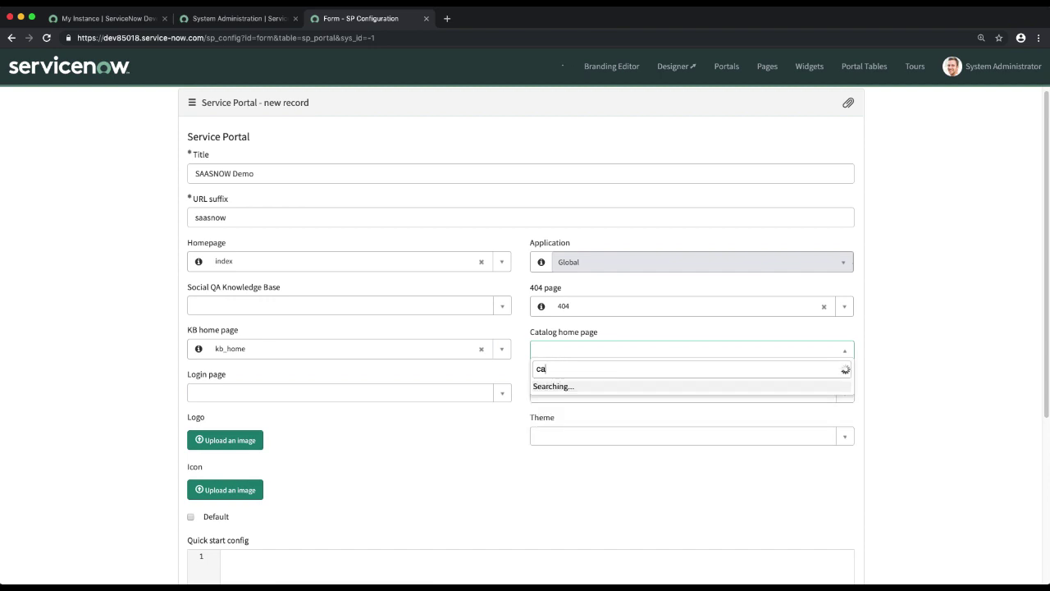
key(BackSpace)
drag(848, 387, 844, 452)
click(668, 421)
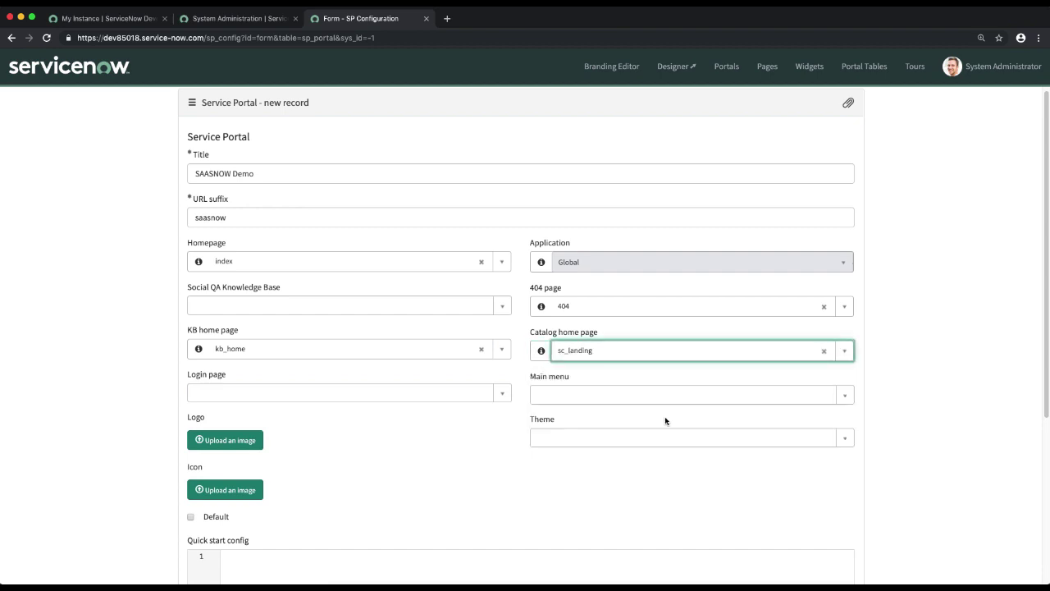
click(83, 322)
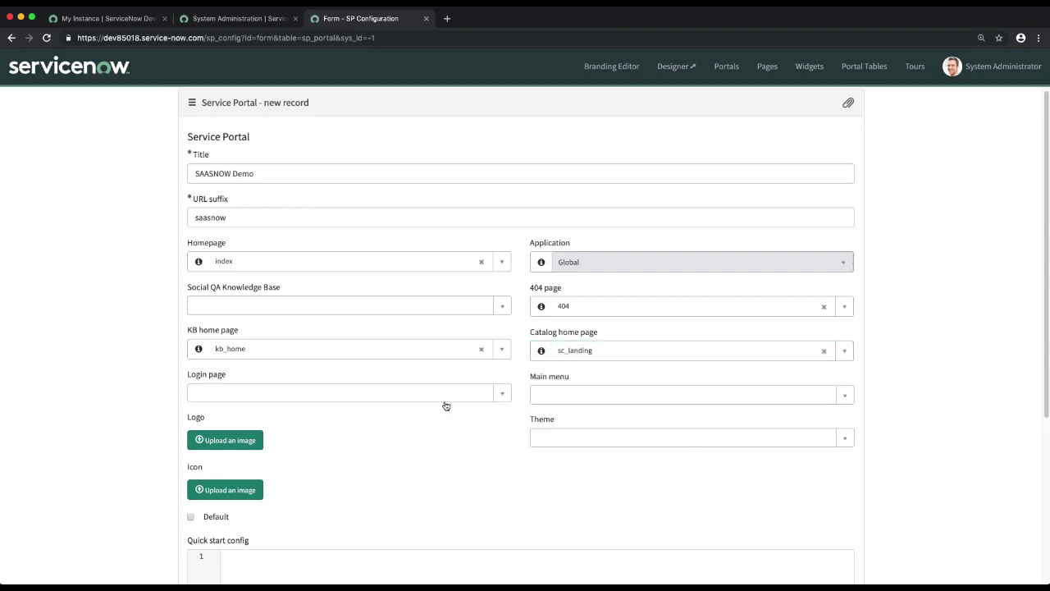
scroll(278, 410, down, 1)
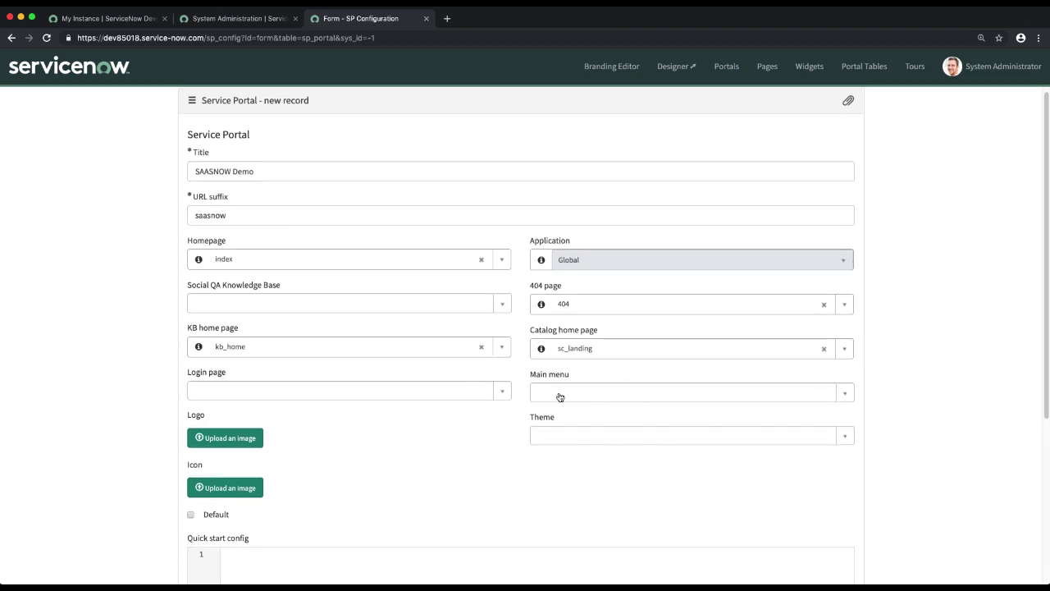
click(845, 396)
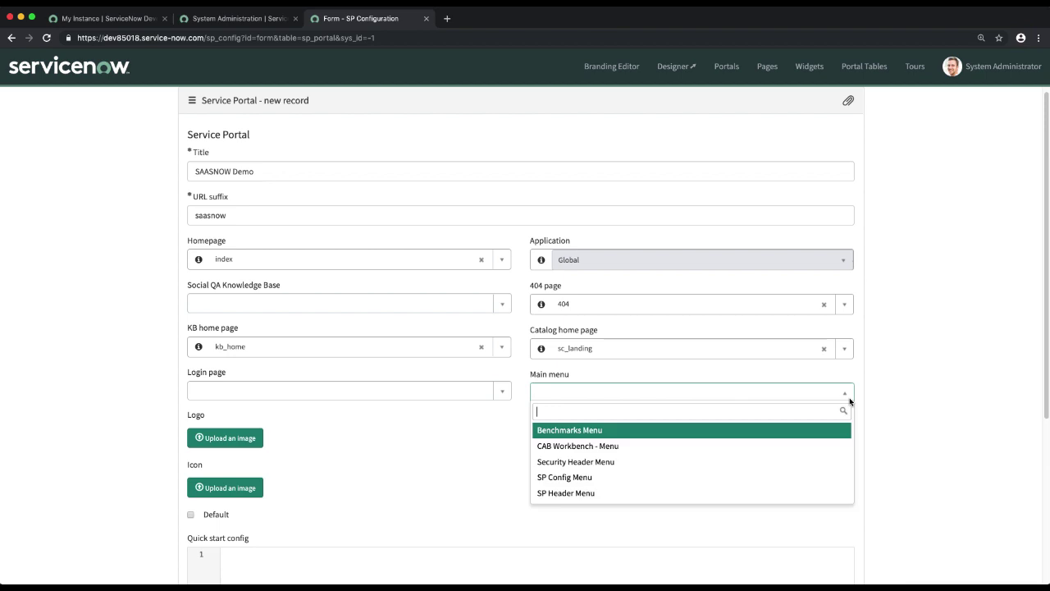
Set the main menu to 'SP Header Menu' and the login page to 'login'.
click(584, 494)
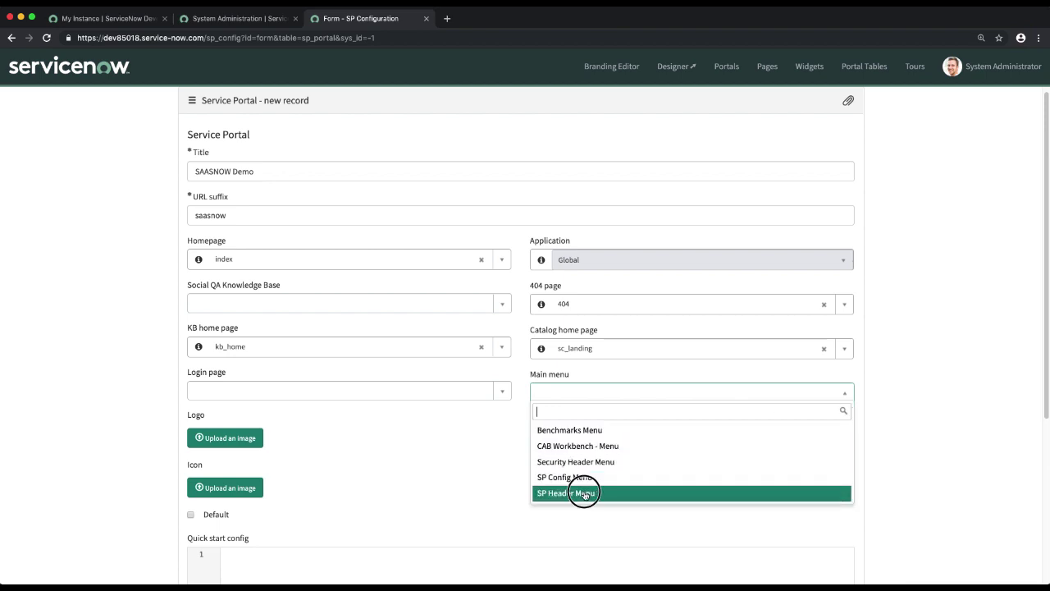
click(76, 343)
scroll(81, 344, down, 2)
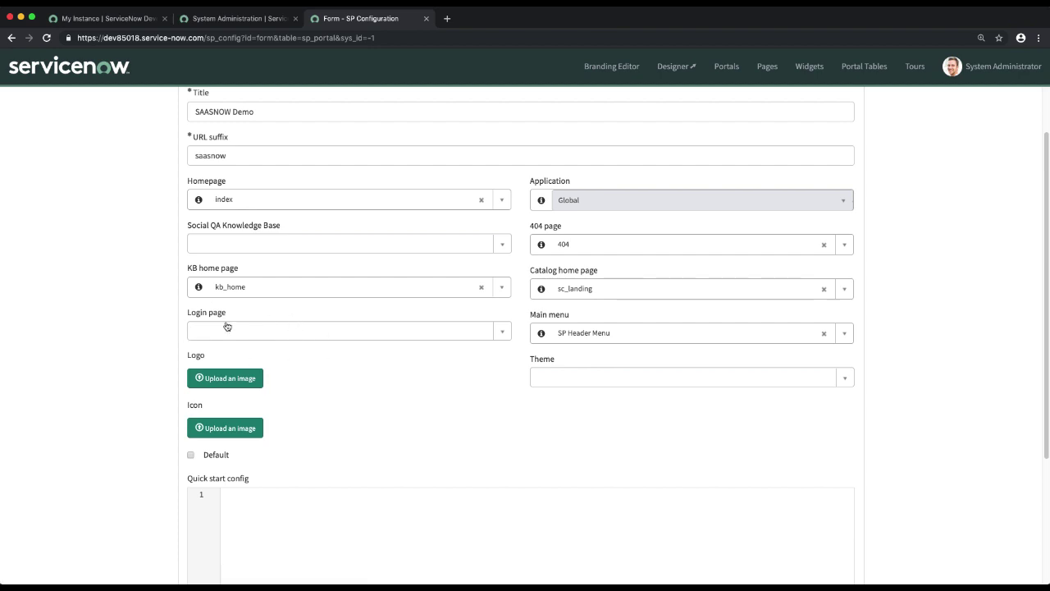
click(496, 332)
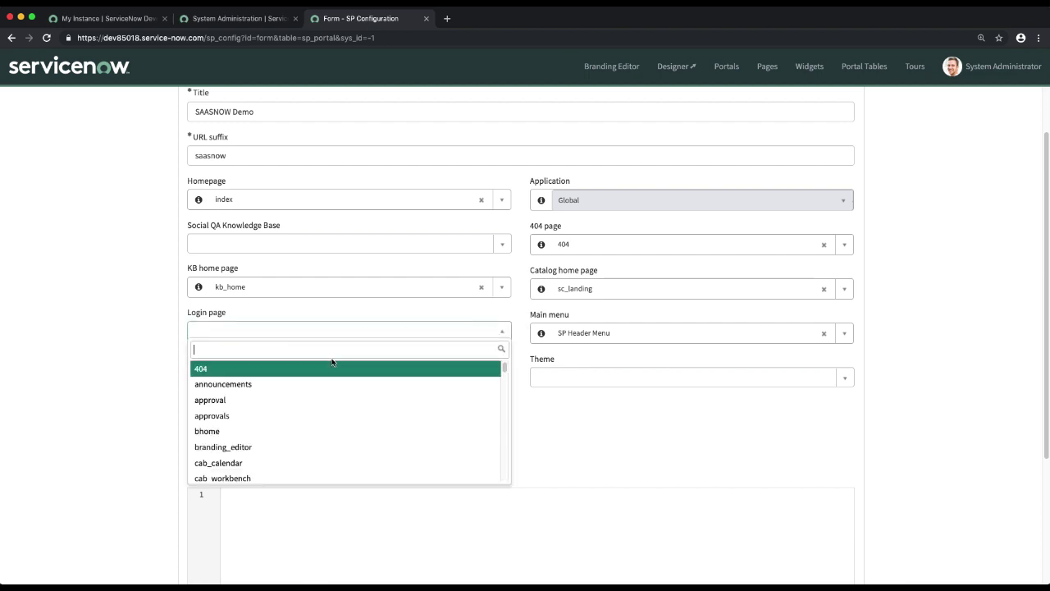
drag(504, 368, 501, 406)
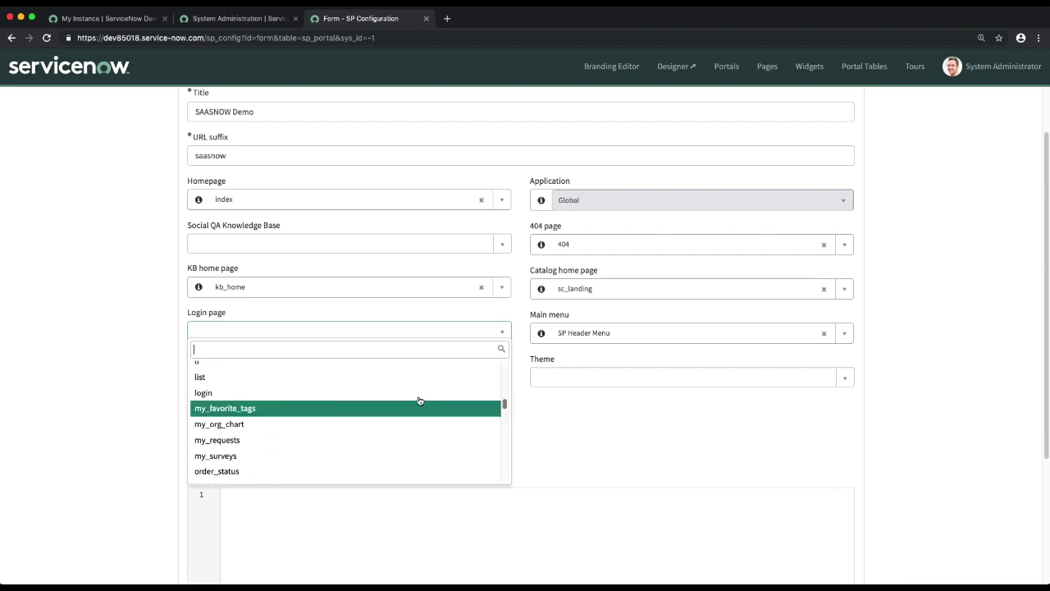
click(275, 388)
click(103, 318)
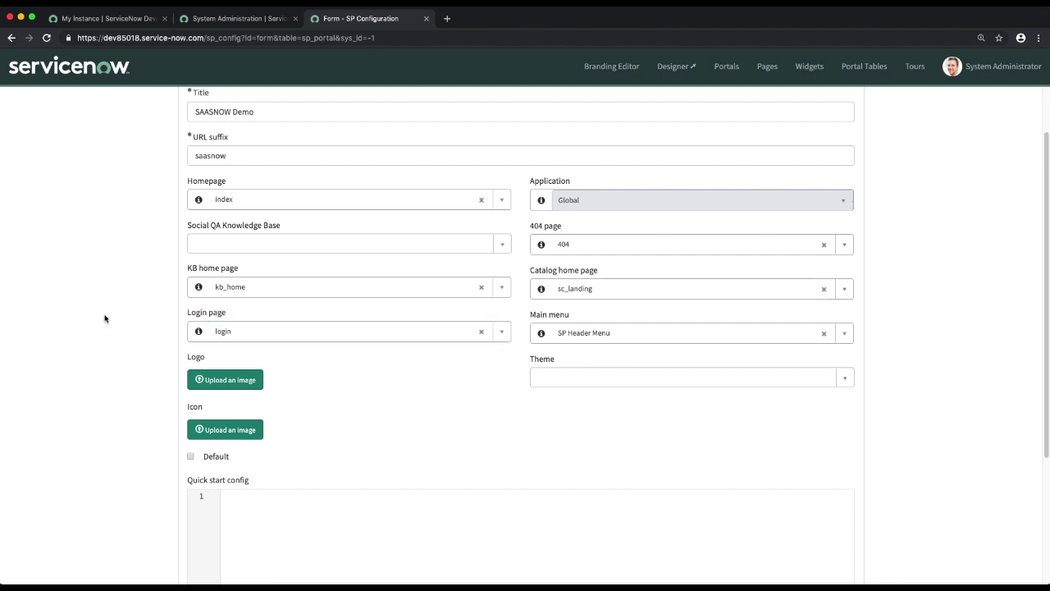
Choose 'Stock' as the portal theme.
click(845, 378)
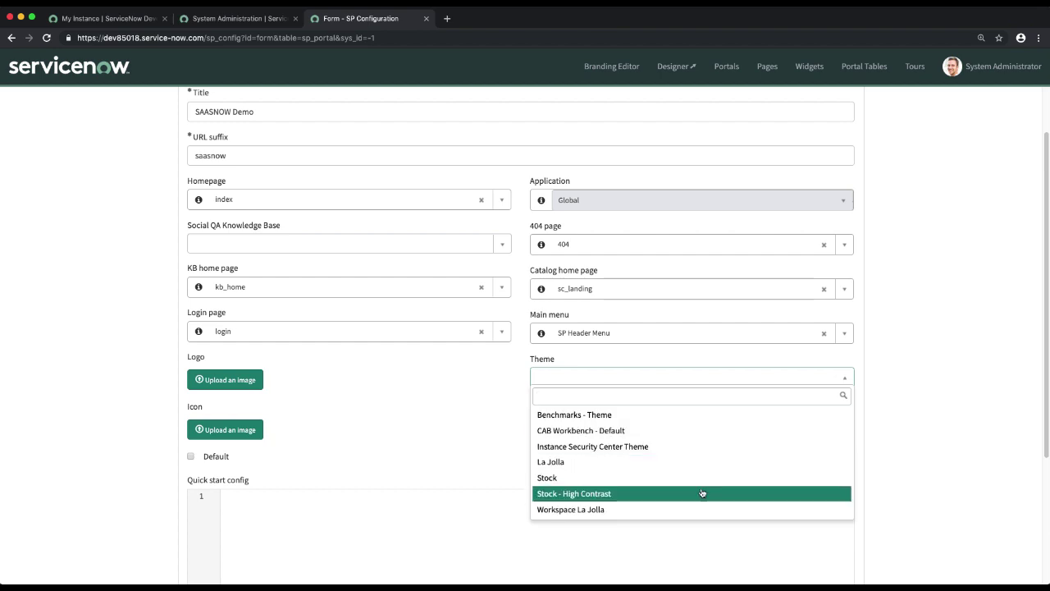
click(585, 483)
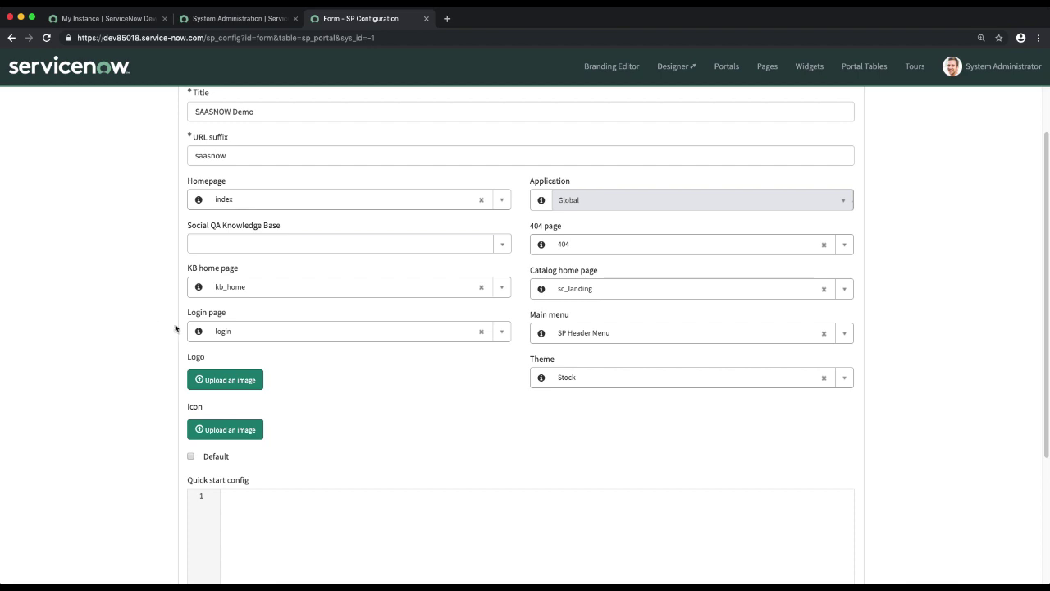
scroll(91, 321, down, 5)
scroll(92, 323, up, 4)
scroll(91, 322, down, 3)
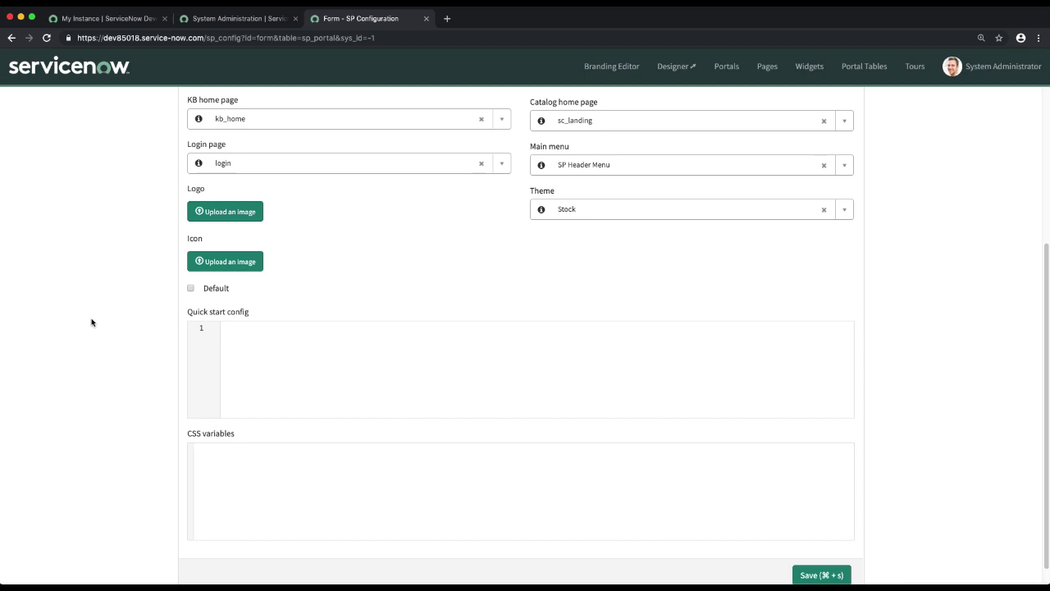
click(270, 340)
scroll(115, 287, up, 2)
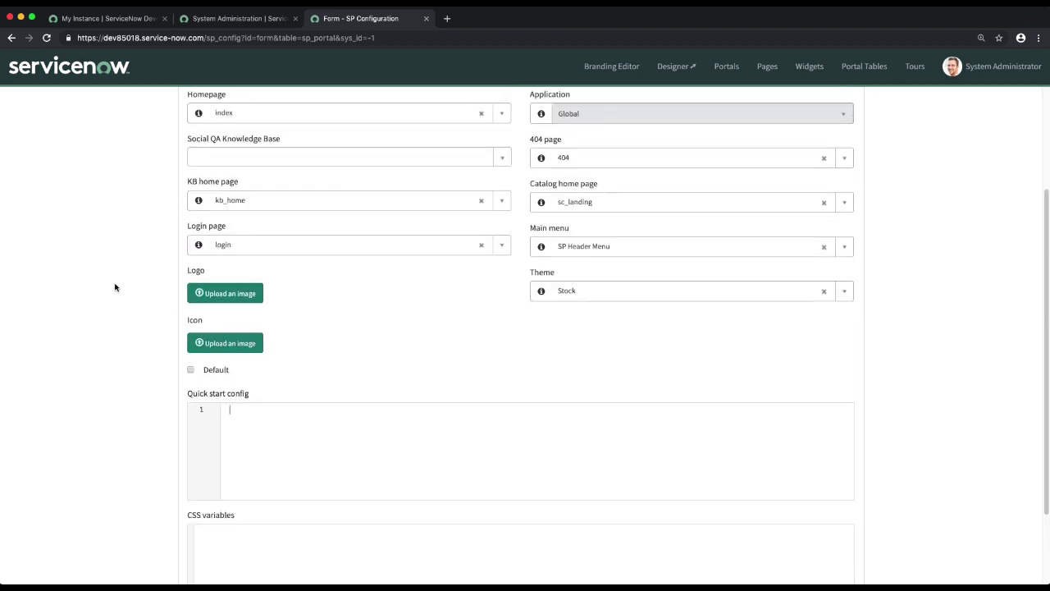
scroll(115, 287, down, 2)
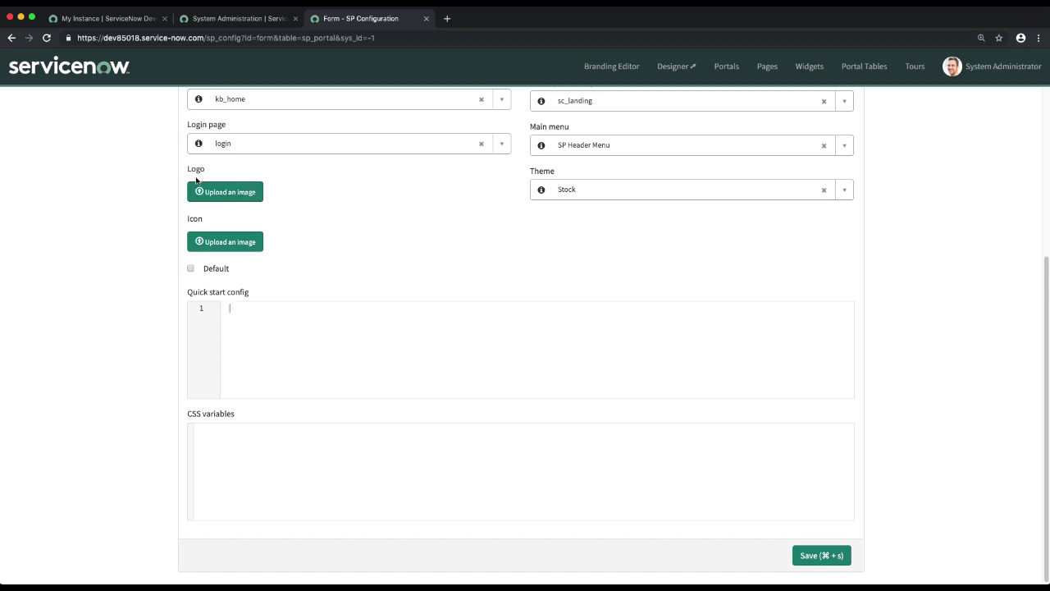
Upload '1024x500 (1).jpg' as the logo and 'My Post-12.png' as the icon.
mouse_move(198, 226)
click(229, 198)
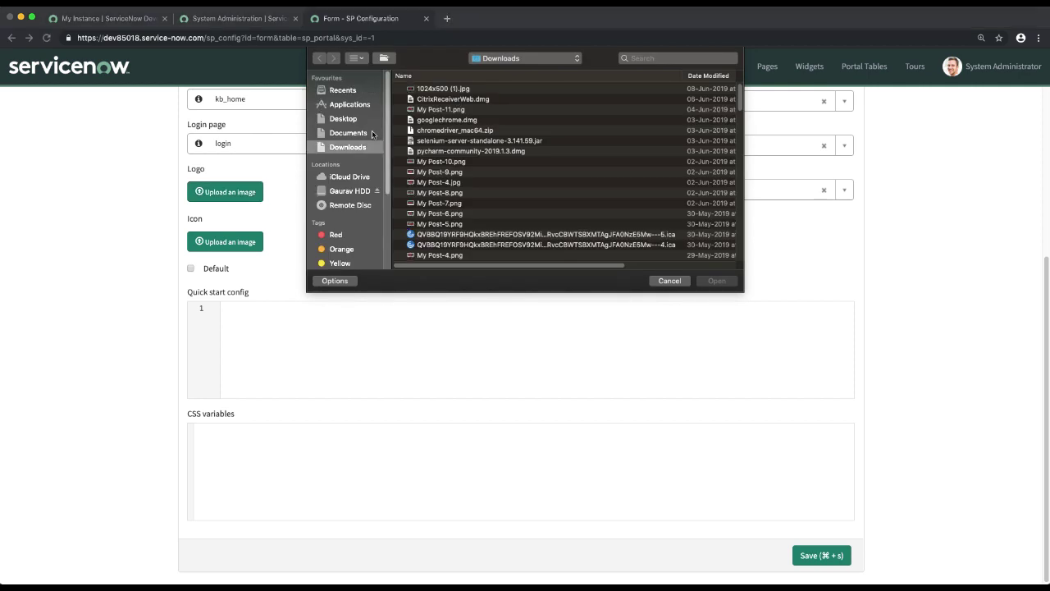
double_click(470, 90)
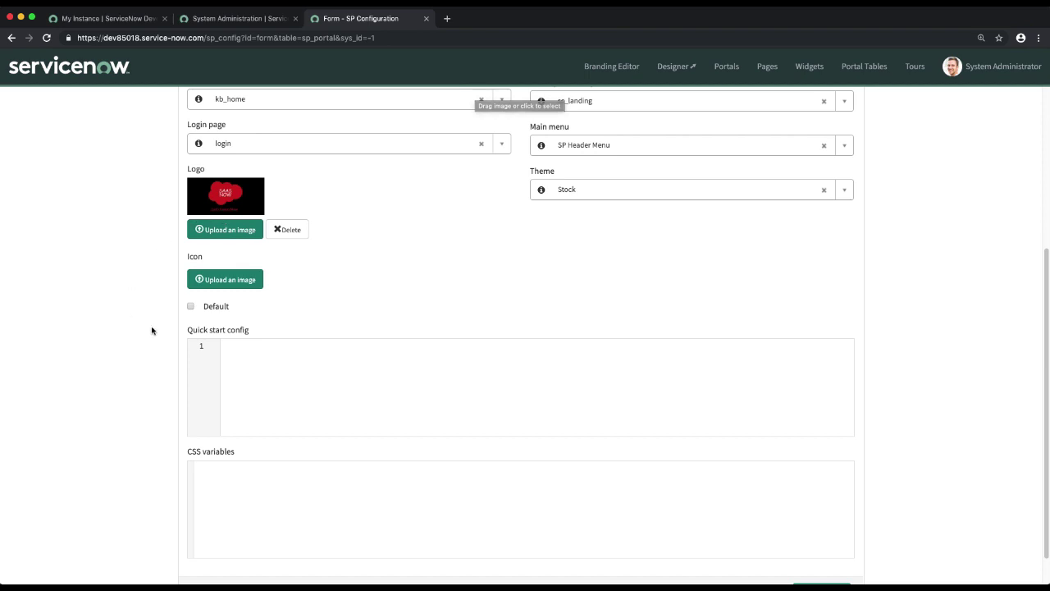
click(225, 282)
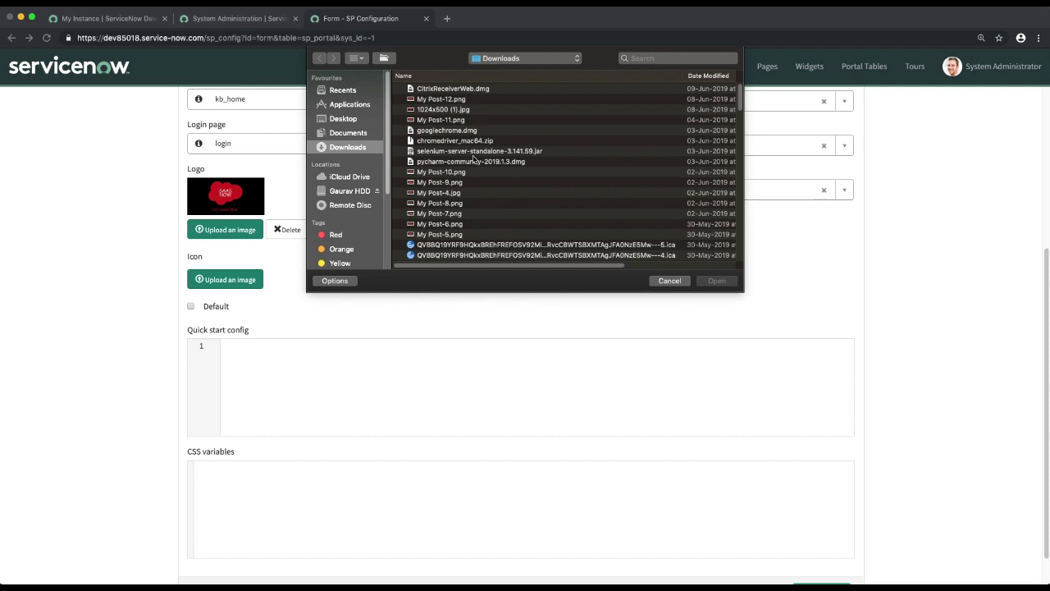
double_click(472, 100)
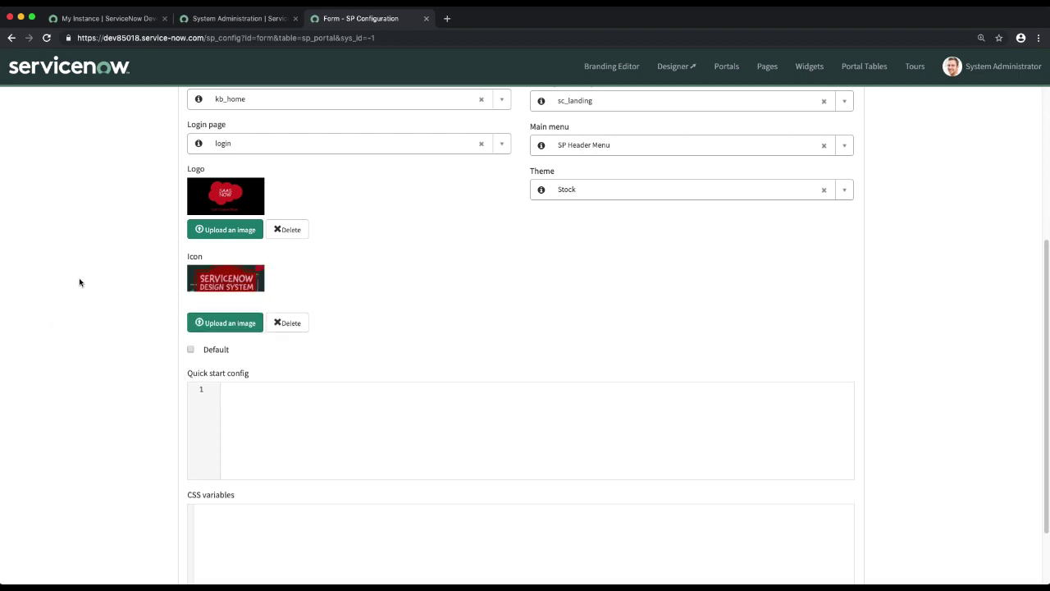
Review the CSS variables area and save the SAASNOW Demo portal record.
scroll(89, 302, down, 2)
scroll(90, 302, up, 5)
scroll(89, 300, down, 5)
click(219, 430)
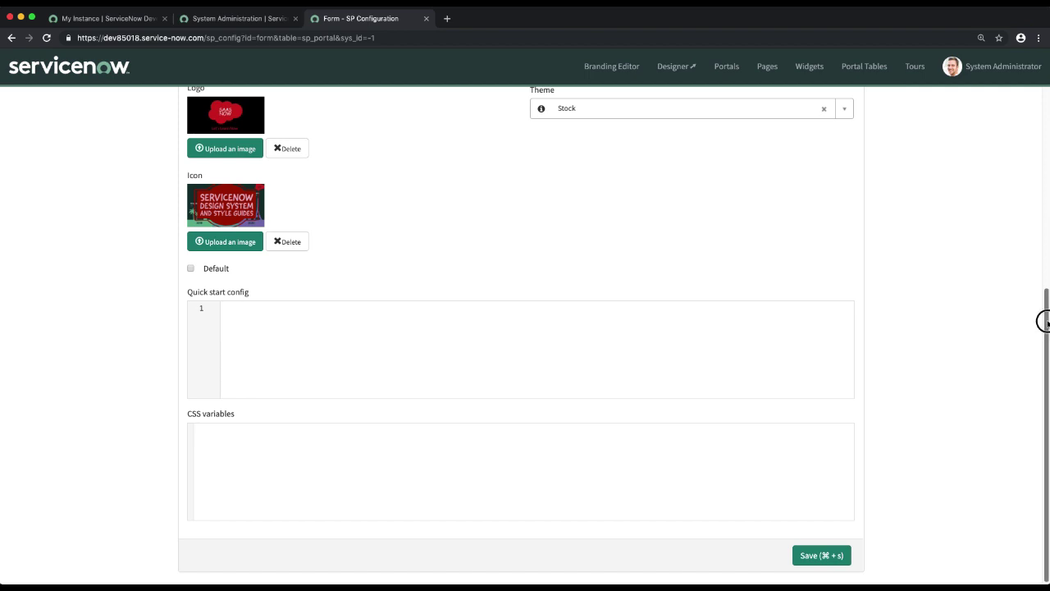
drag(1045, 332, 1044, 131)
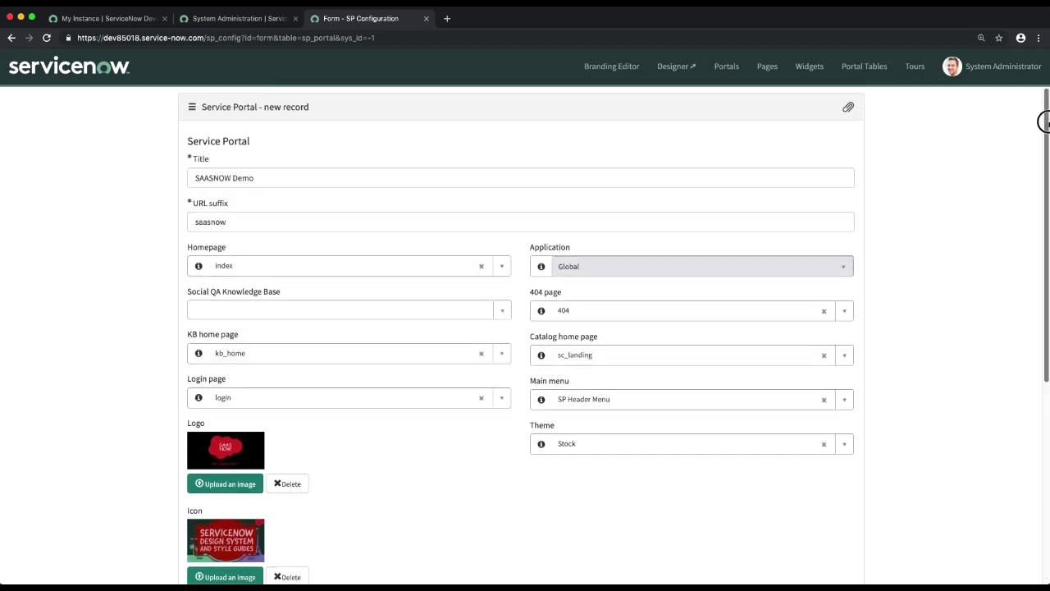
scroll(969, 285, down, 5)
scroll(969, 284, up, 5)
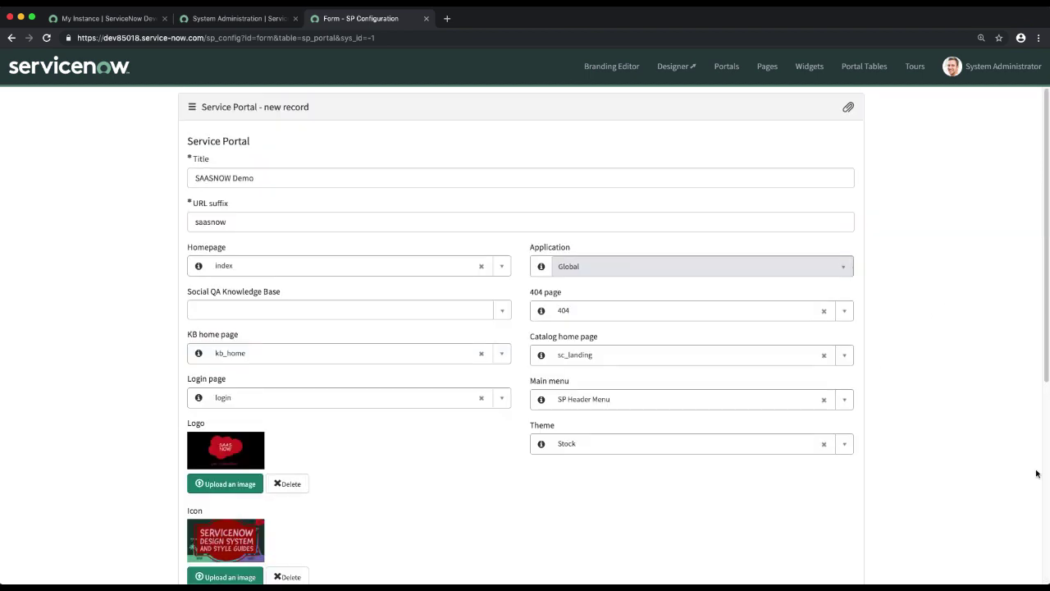
drag(1042, 312, 1038, 519)
click(822, 557)
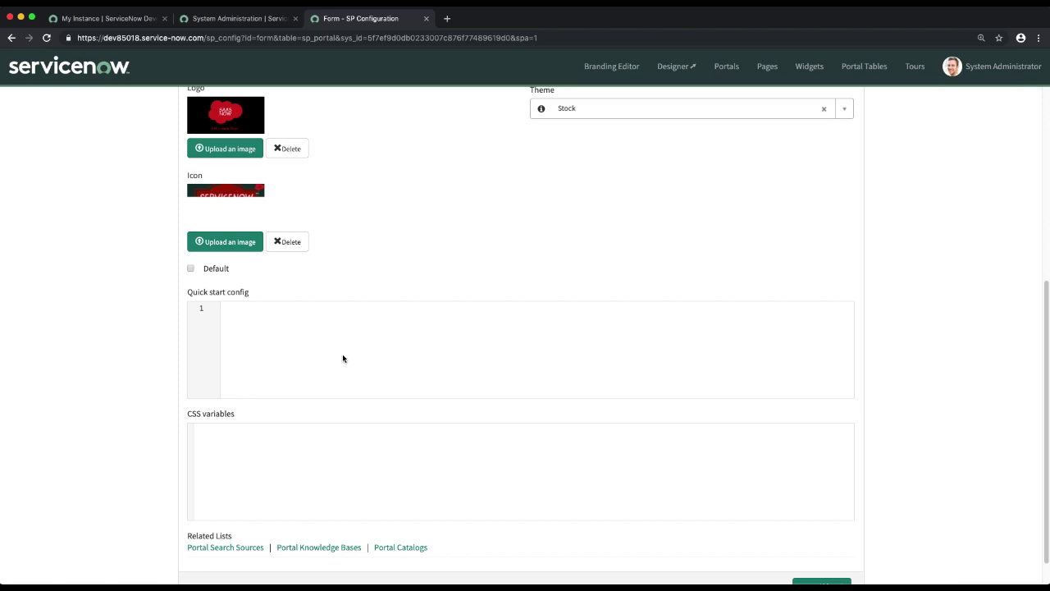
Return to the System Administration homepage tab.
scroll(459, 351, down, 1)
scroll(467, 348, up, 6)
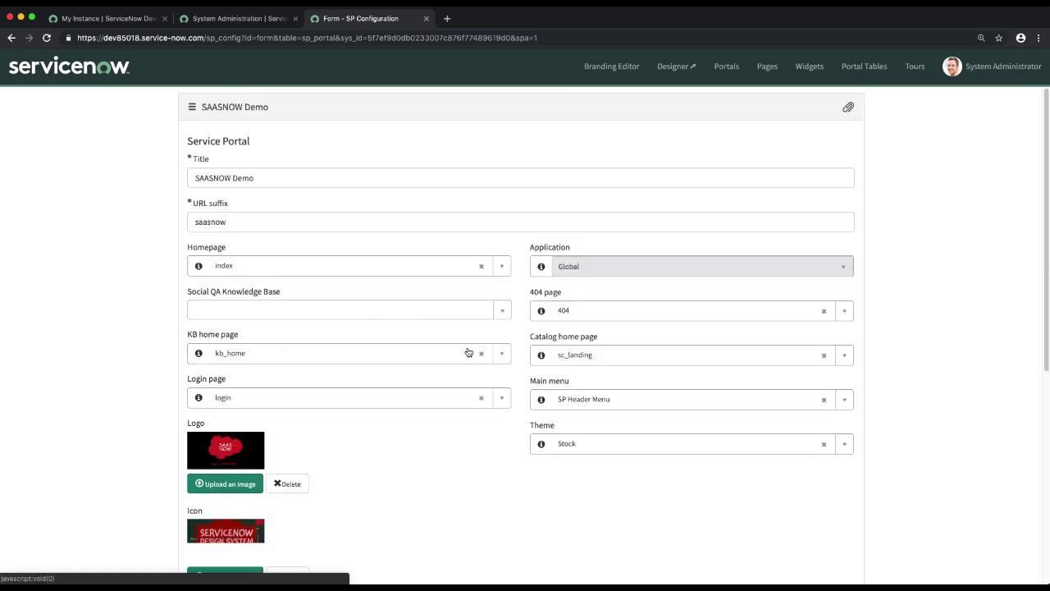
scroll(452, 357, down, 5)
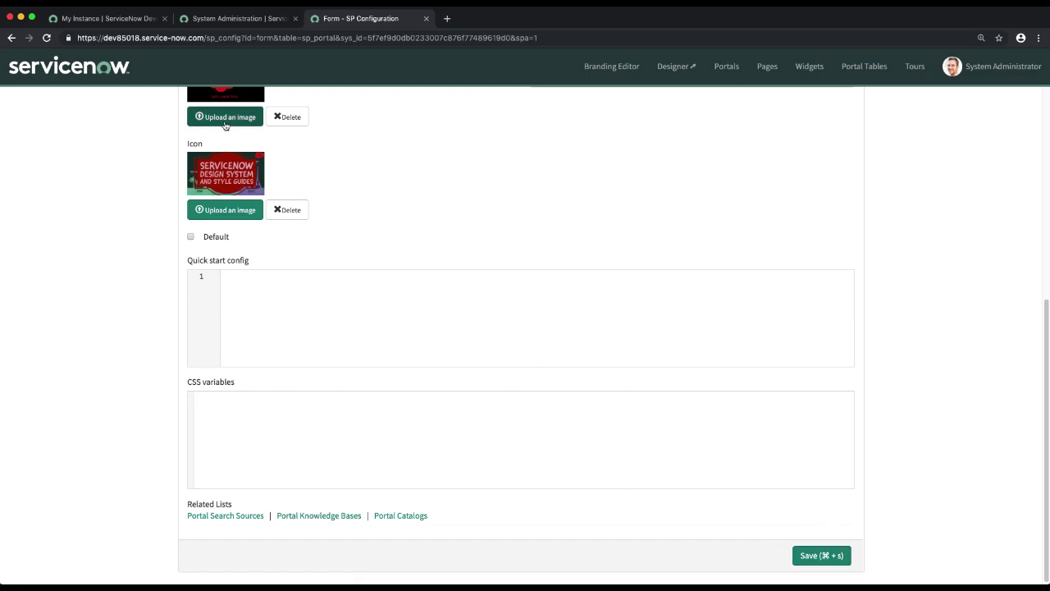
click(239, 23)
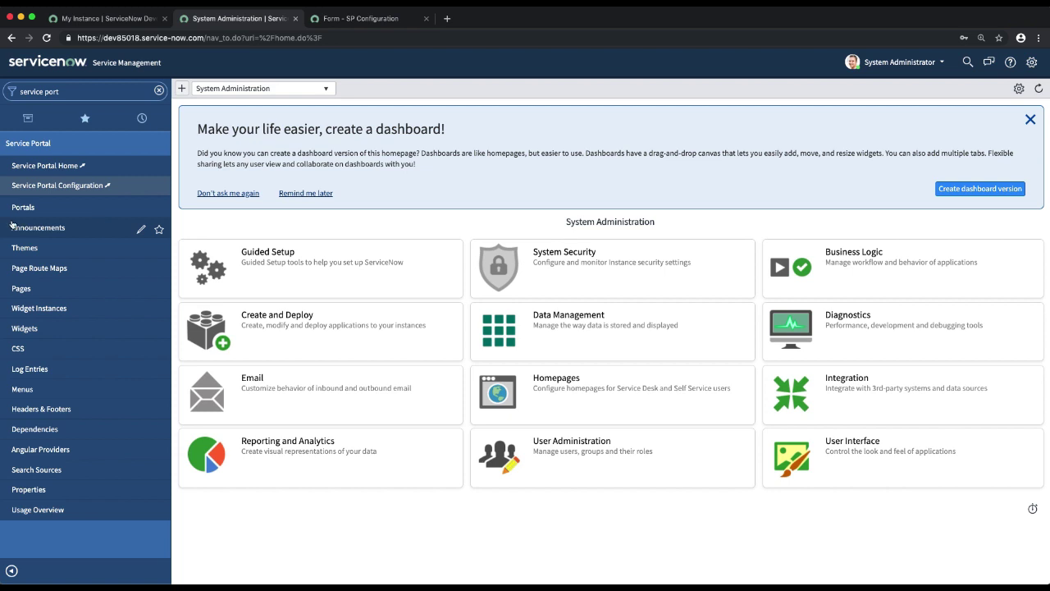
Open the Service Portals list from the Portals module.
click(22, 207)
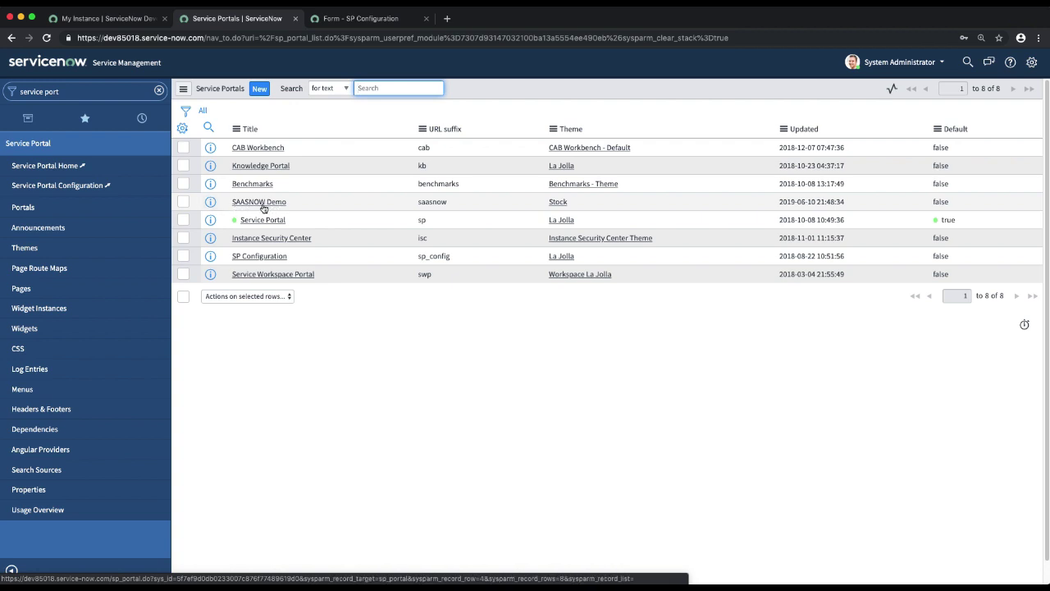
click(361, 19)
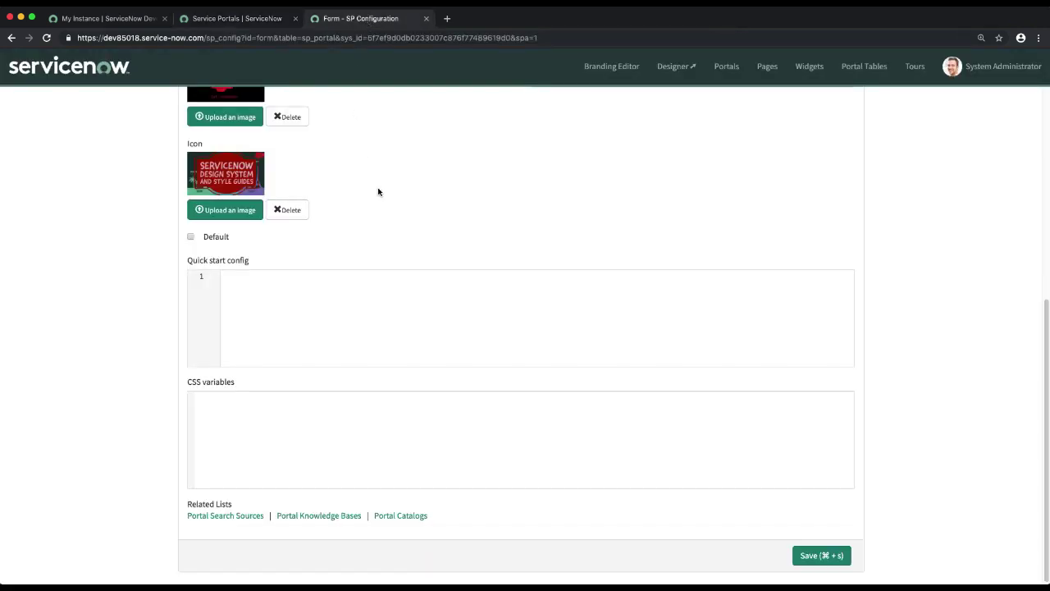
scroll(492, 189, up, 10)
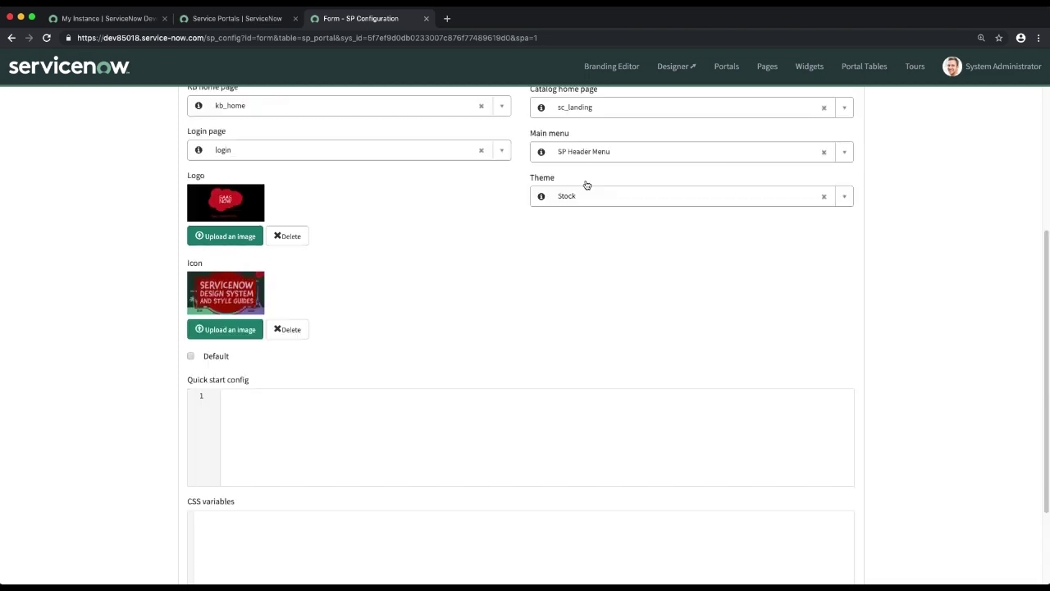
Open the Service Portal Designer in a new tab, close it, and return to the portals list.
click(678, 66)
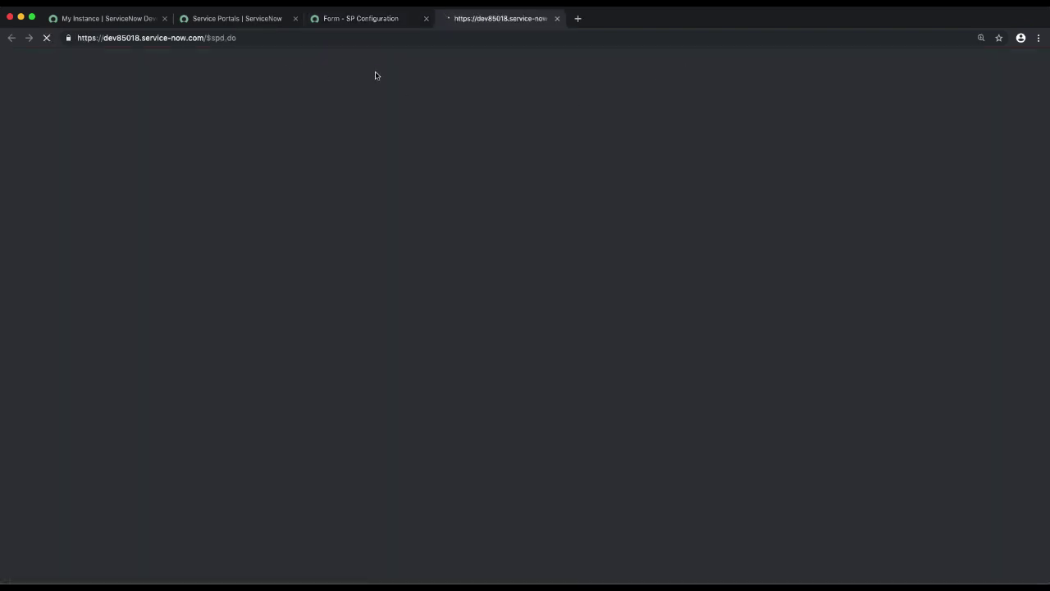
click(369, 23)
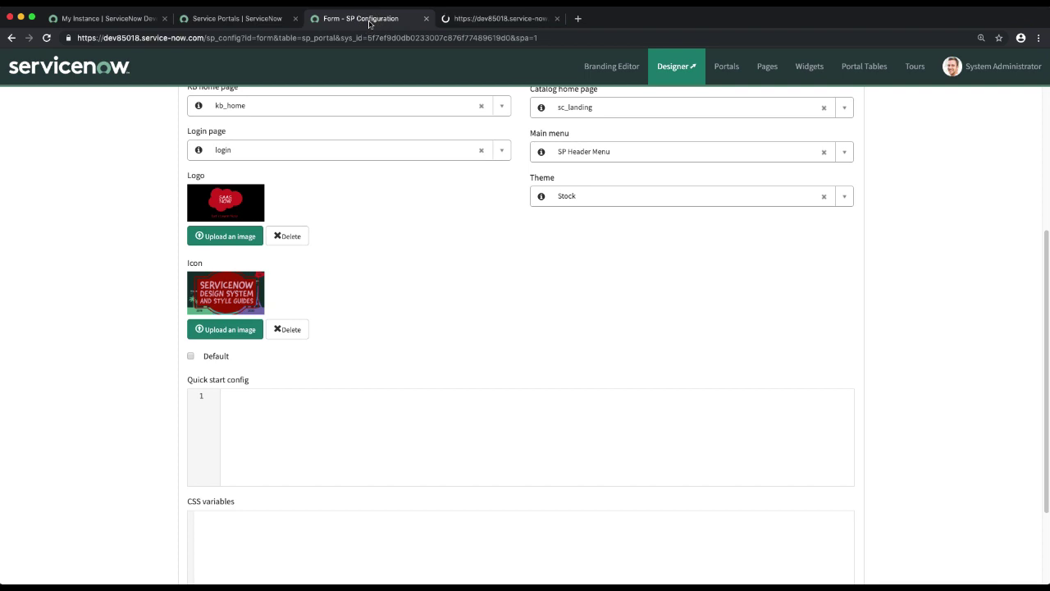
click(474, 19)
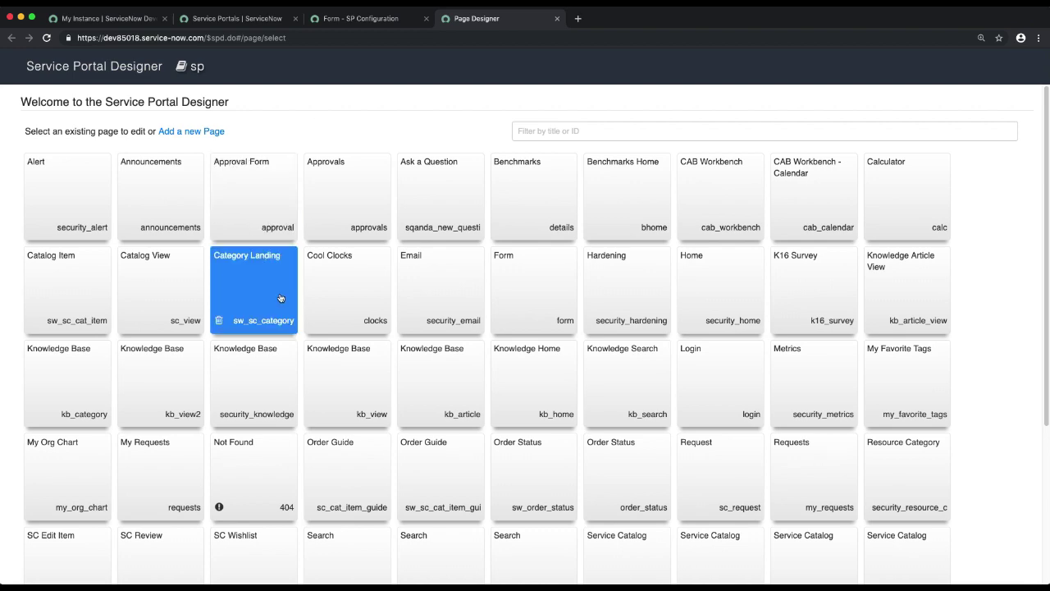
scroll(275, 291, down, 5)
scroll(271, 328, up, 5)
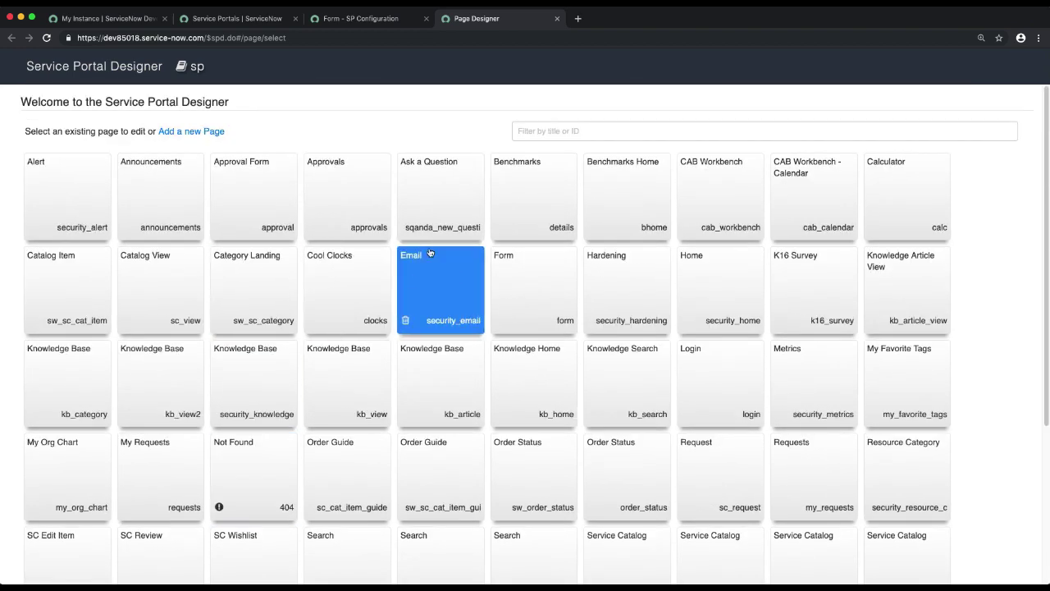
click(557, 18)
click(243, 18)
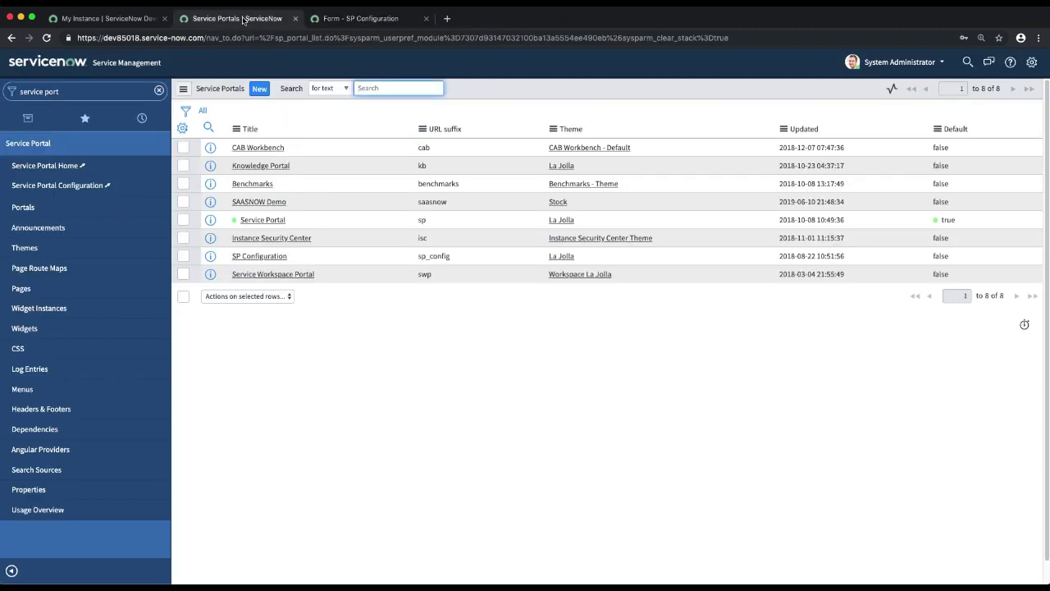
Open the SAASNOW Demo record and launch the live portal with Try It.
click(274, 222)
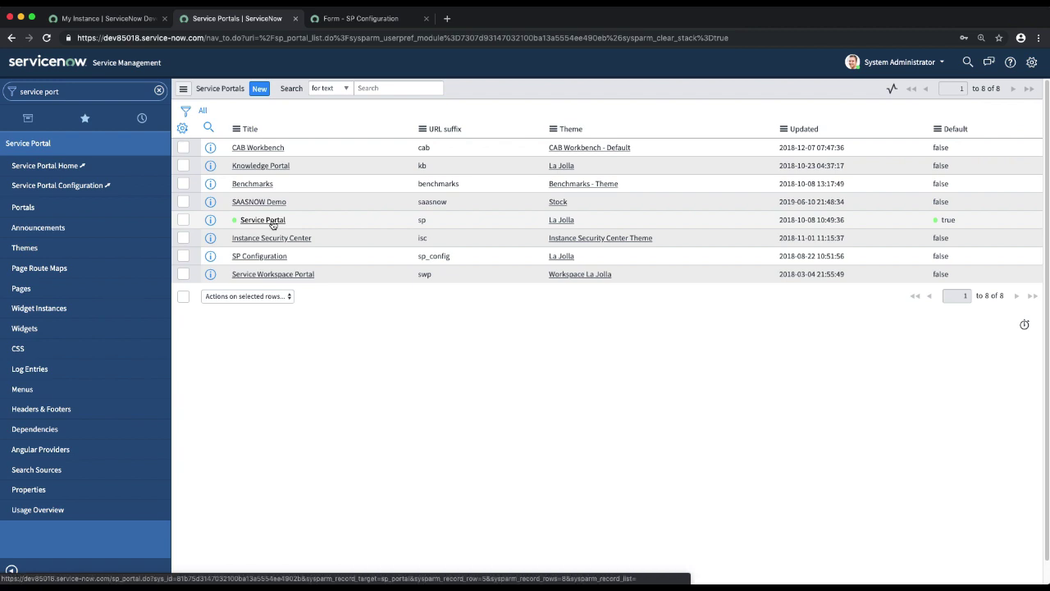
click(12, 38)
click(267, 206)
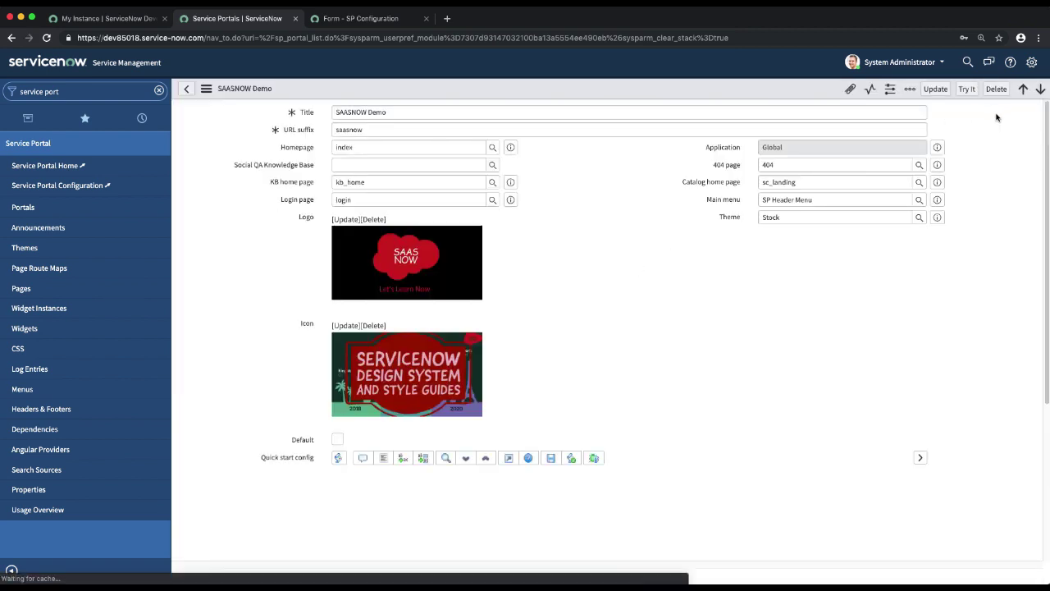
scroll(624, 253, down, 3)
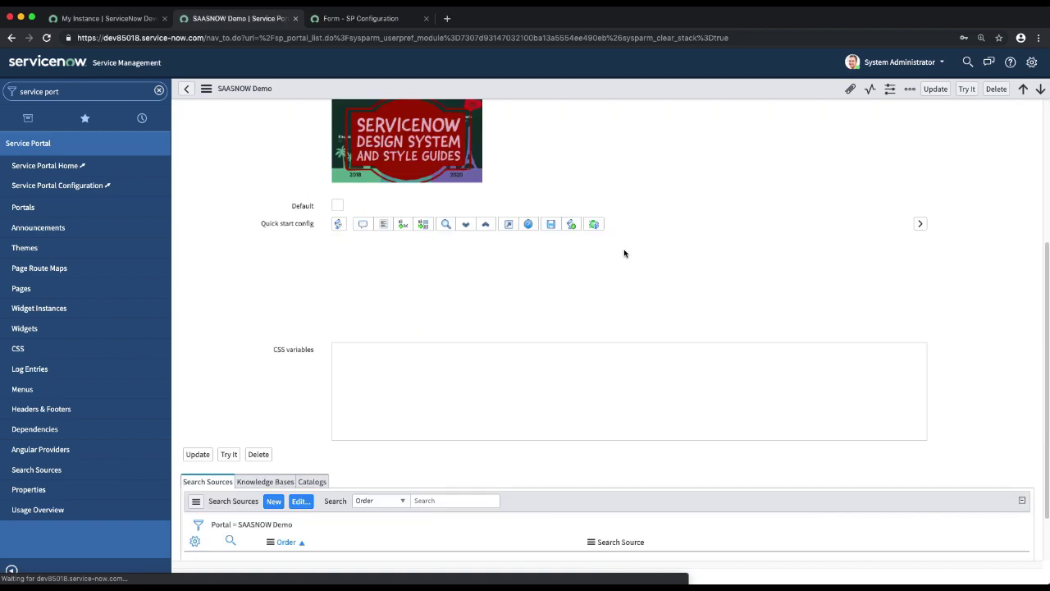
scroll(624, 253, up, 3)
click(967, 89)
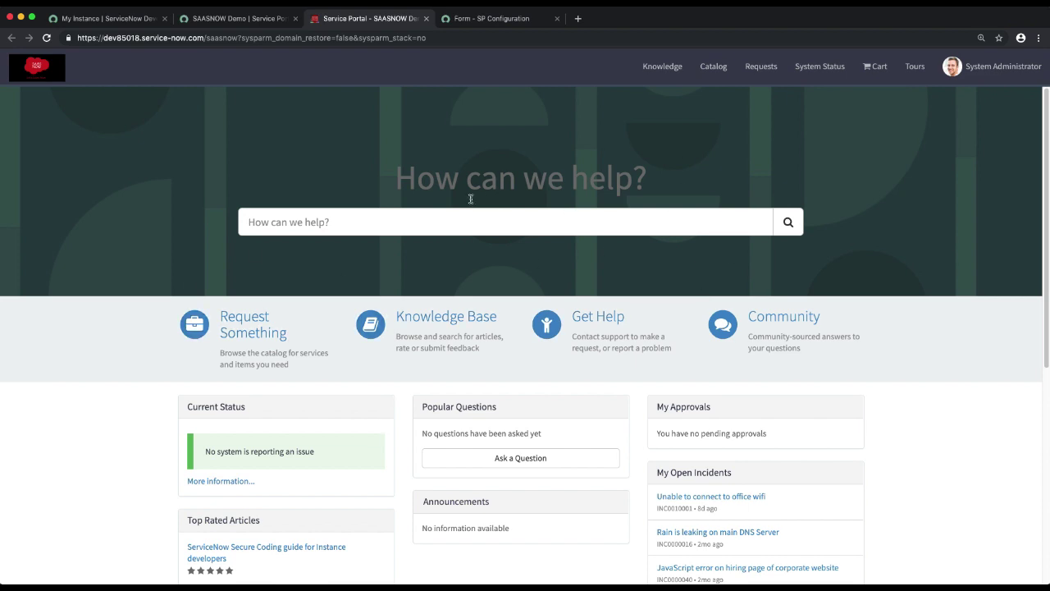
Switch between the live portal and configuration tabs, then go to the Themes list tab.
click(485, 19)
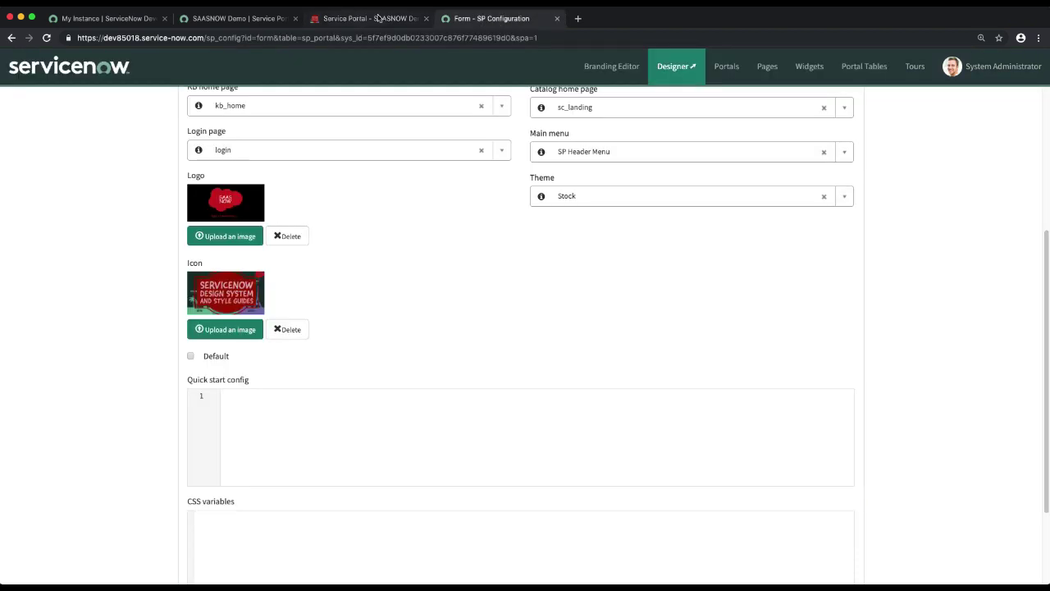
click(365, 19)
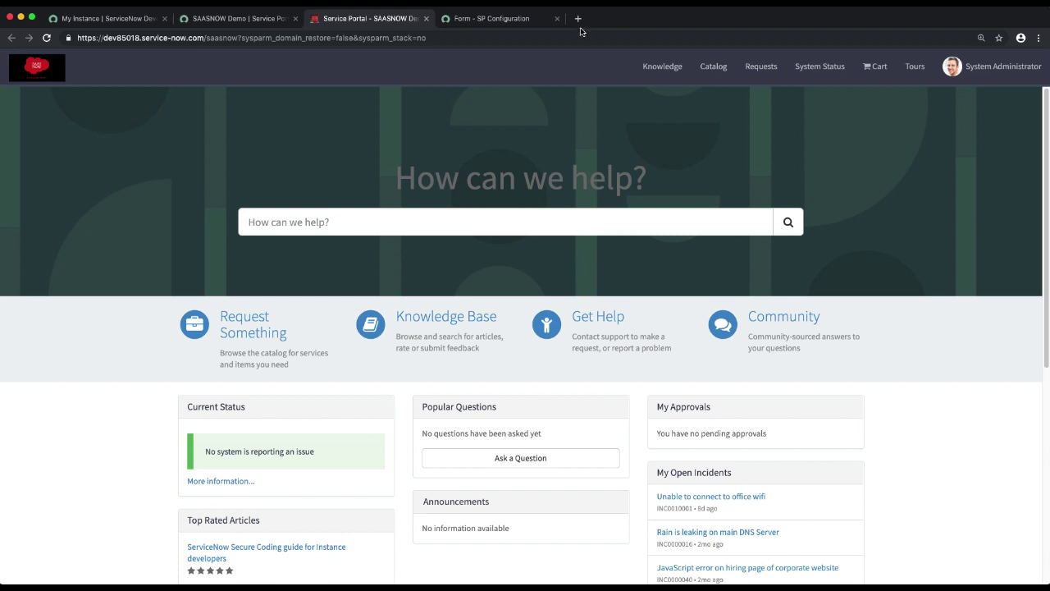
click(497, 18)
click(378, 18)
click(464, 20)
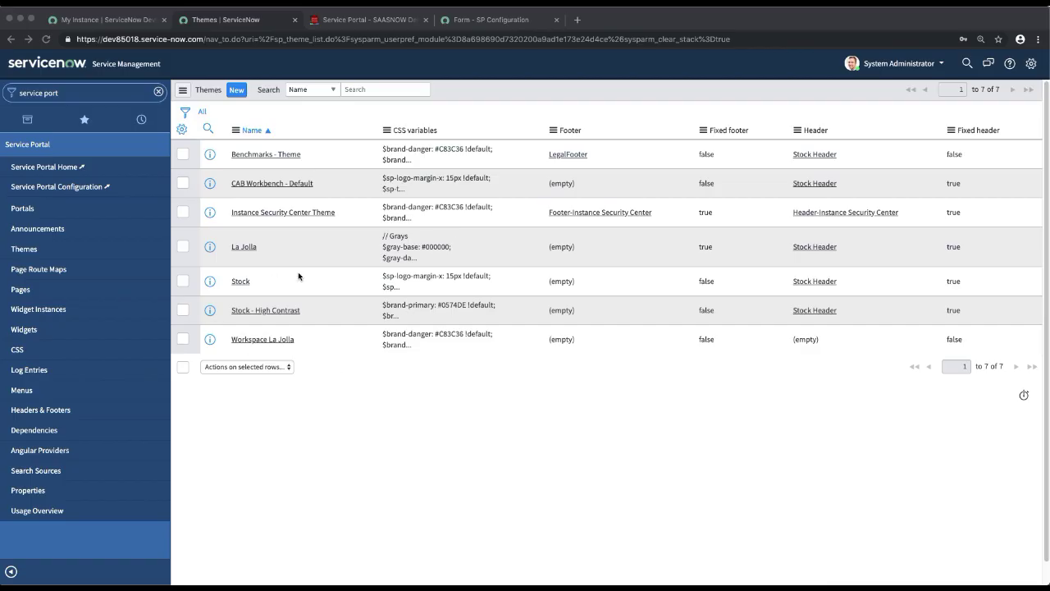
Open the Stock theme record and review its Stock Header setting and seven CSS variables.
click(241, 284)
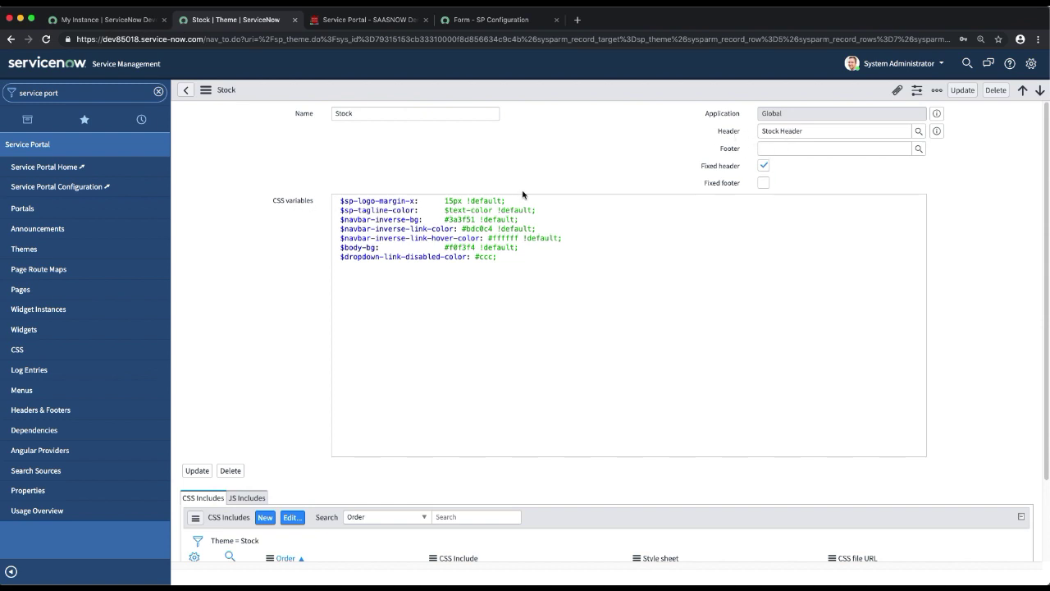
scroll(523, 194, down, 2)
scroll(522, 194, up, 2)
Rename the theme to 'Stock SAASNOW', save it as a new copy with Insert and Stay, and open a blank tab.
right_click(522, 89)
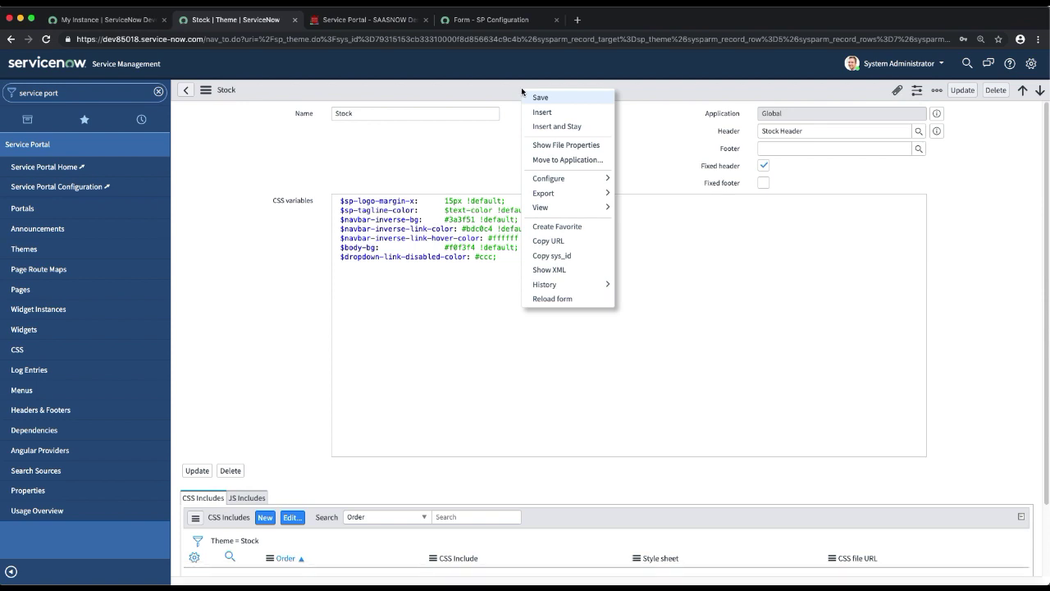
click(401, 113)
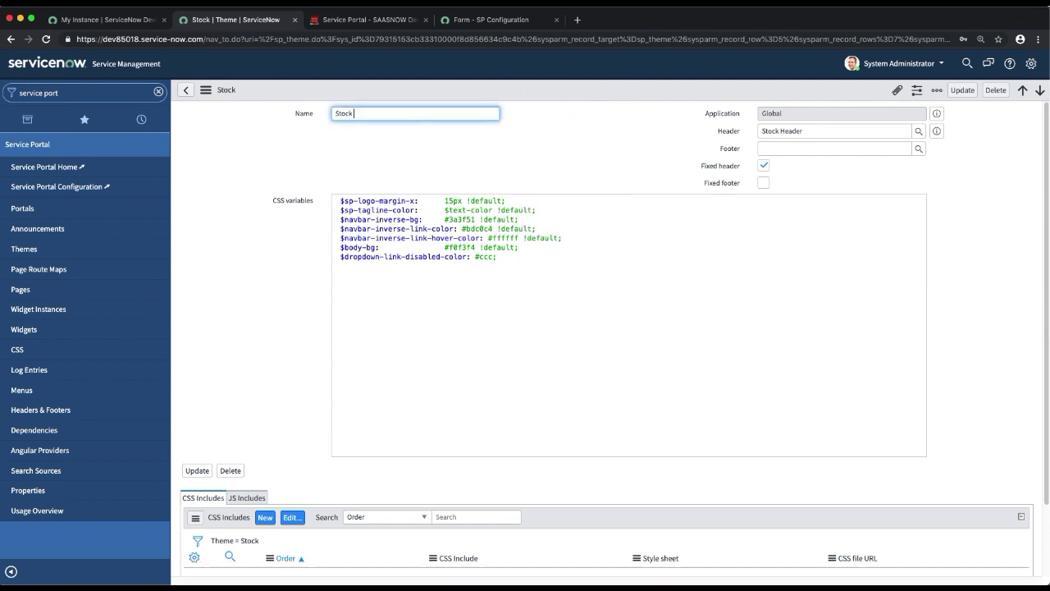
text(SAASNOW)
right_click(546, 89)
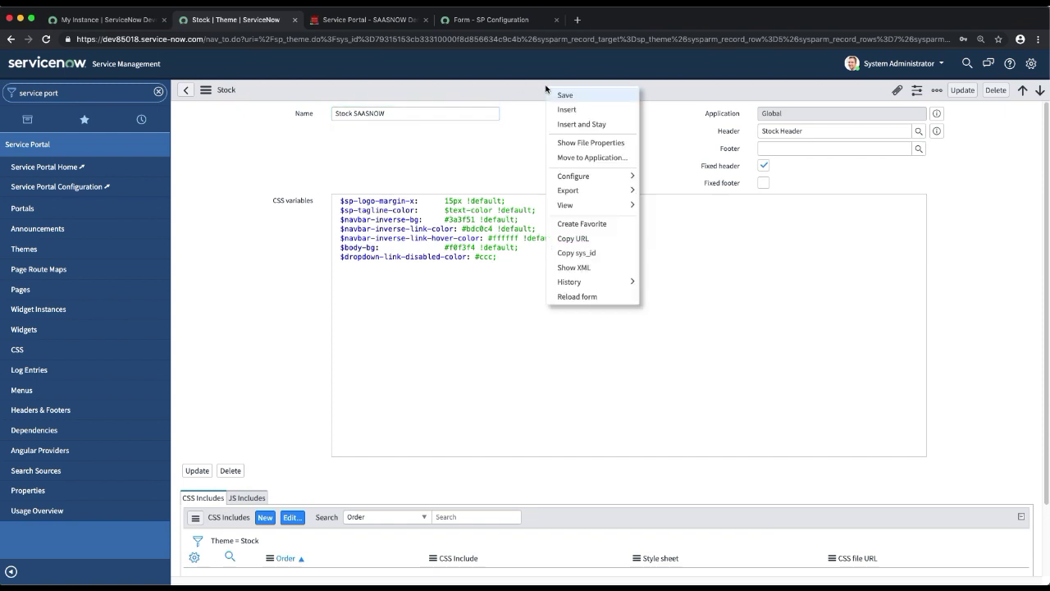
click(580, 125)
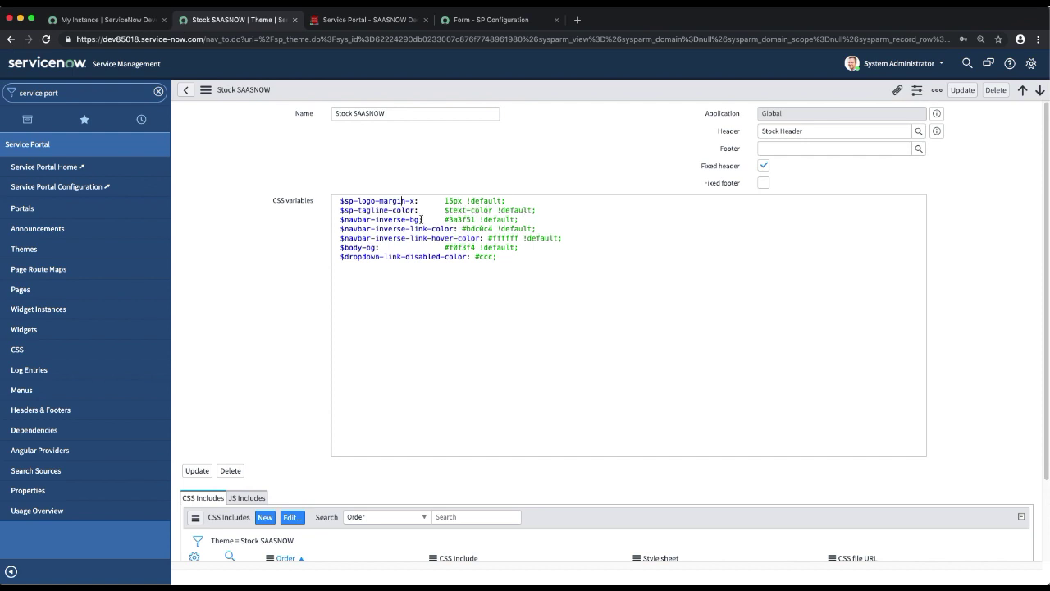
double_click(464, 219)
click(578, 20)
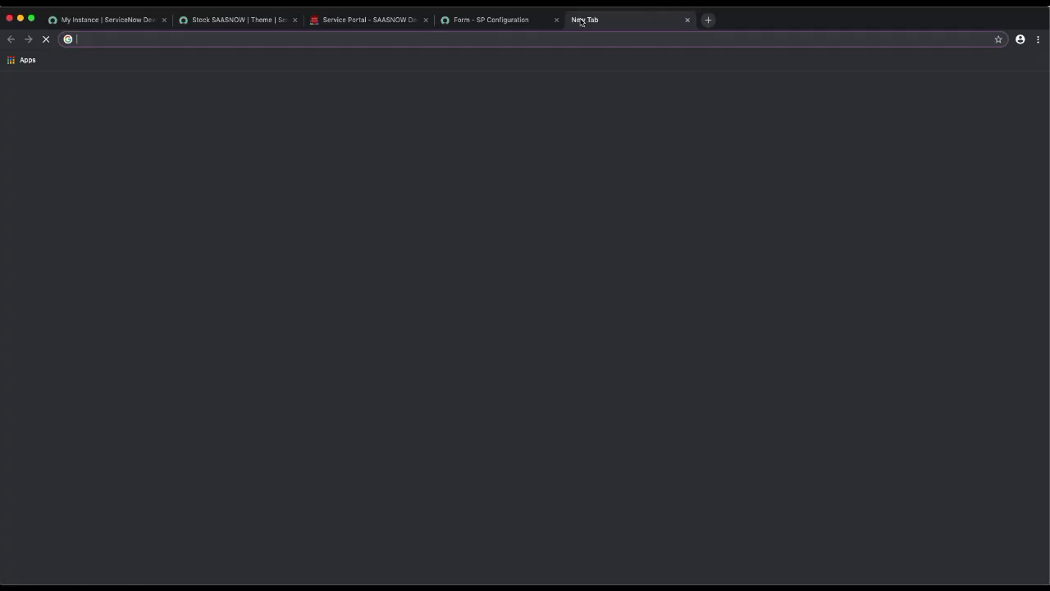
Search Google for 'hexadecial color' and open the HTML Color Codes site.
text(hexa)
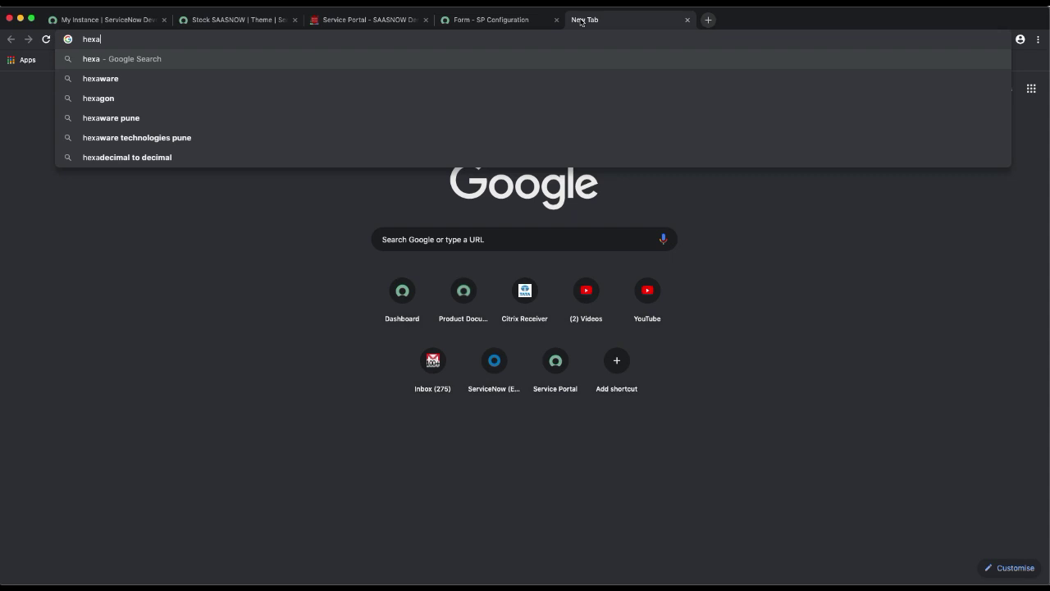
text(decial)
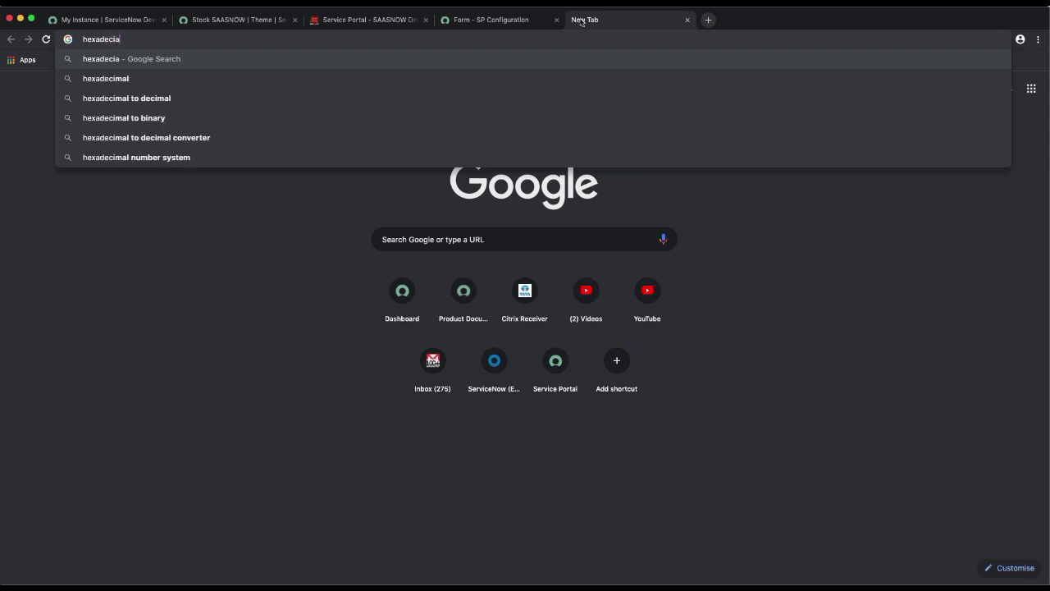
text( color)
key(Return)
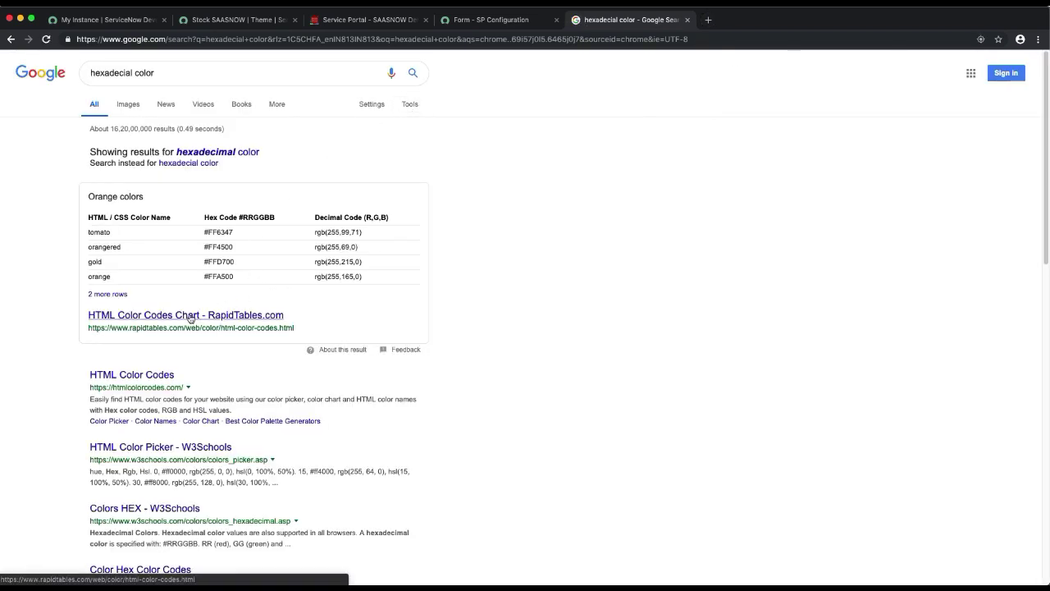
click(151, 375)
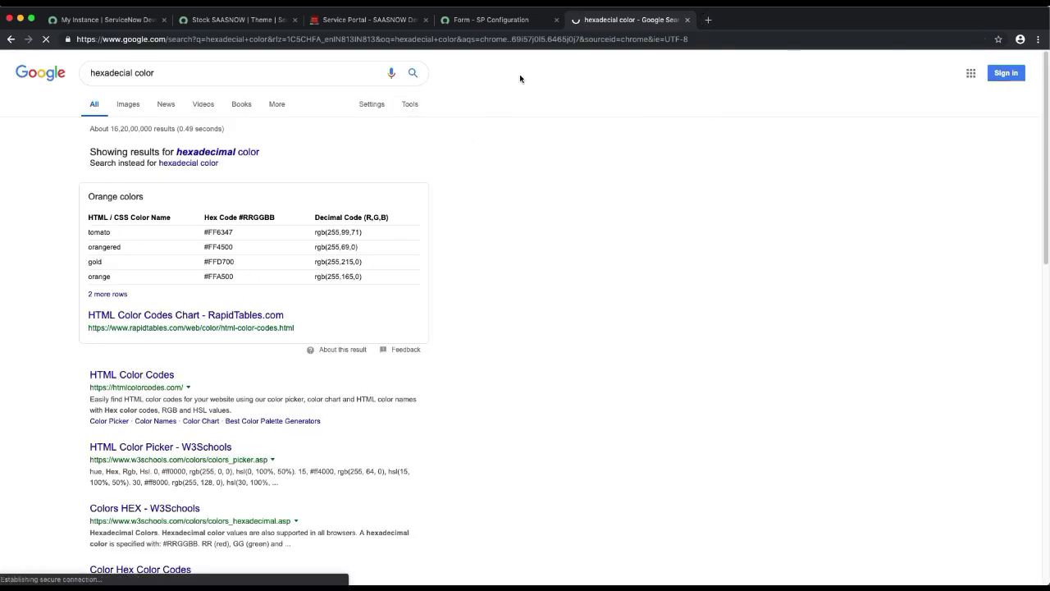
click(492, 20)
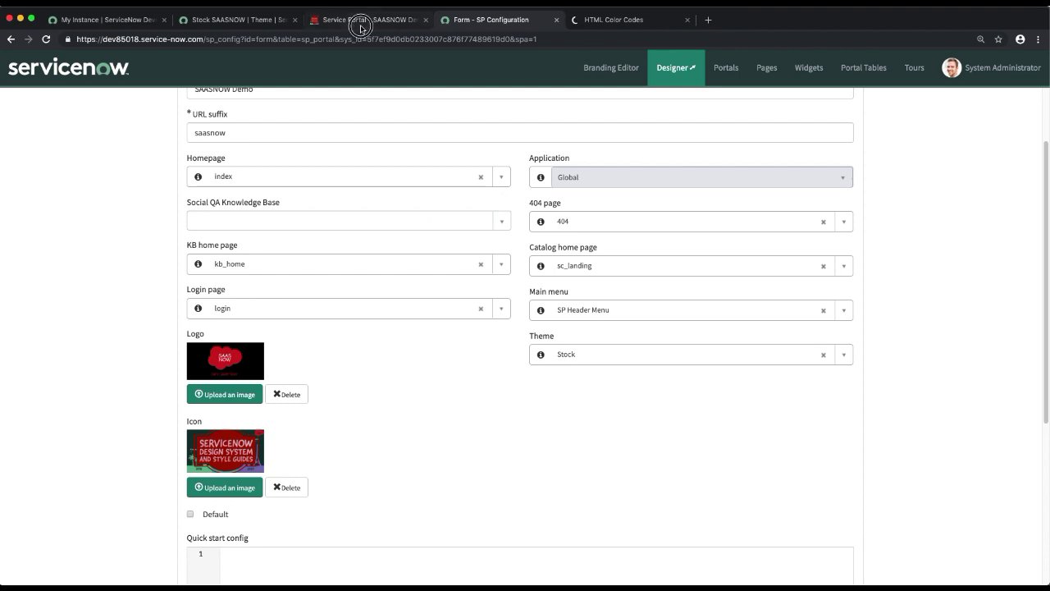
click(361, 25)
Copy the navbar background value 3a3f51 and search for it on the HTML Color Codes page.
click(250, 19)
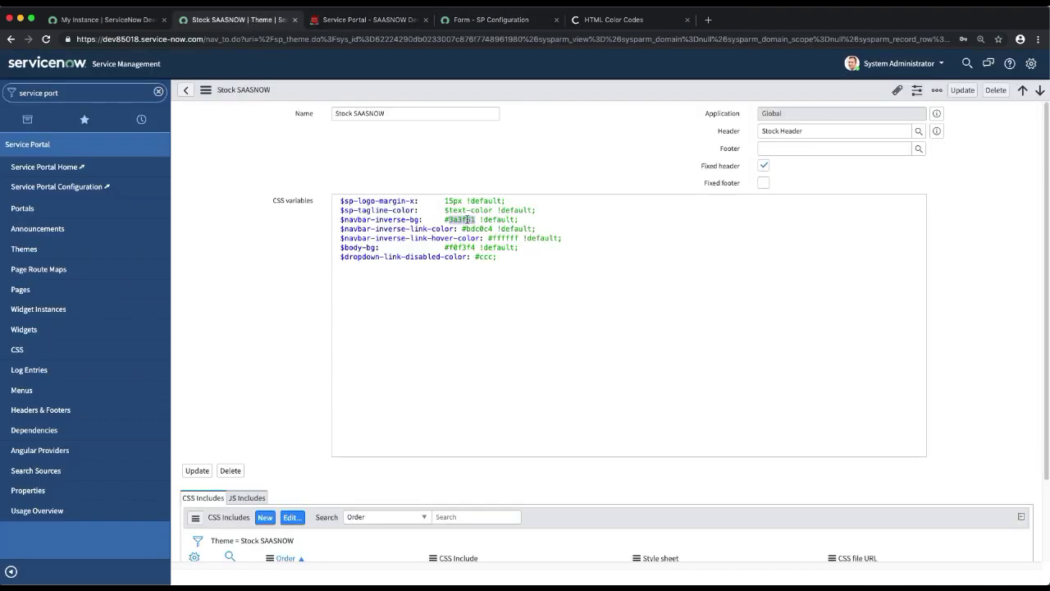
drag(475, 219, 446, 216)
key(super+c)
click(622, 19)
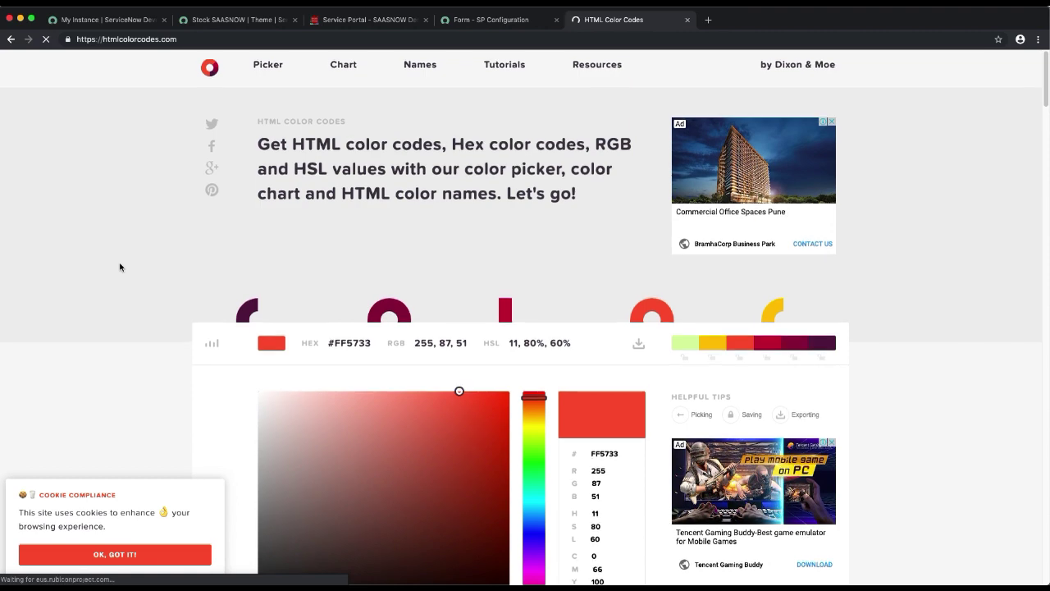
scroll(120, 266, down, 5)
scroll(122, 265, down, 6)
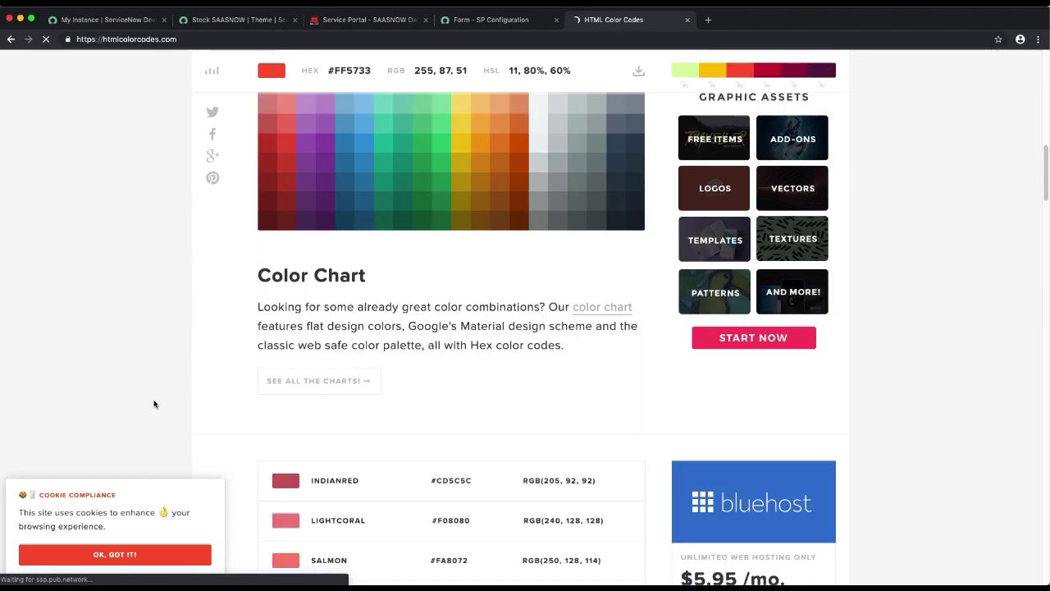
scroll(194, 379, down, 5)
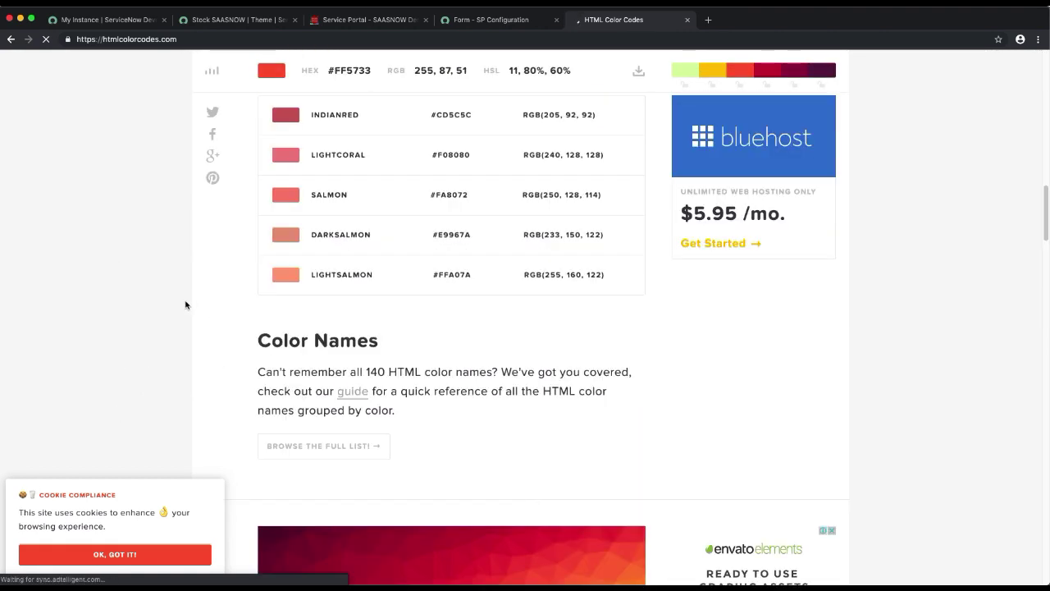
scroll(185, 306, up, 3)
key(super+f)
key(super+v)
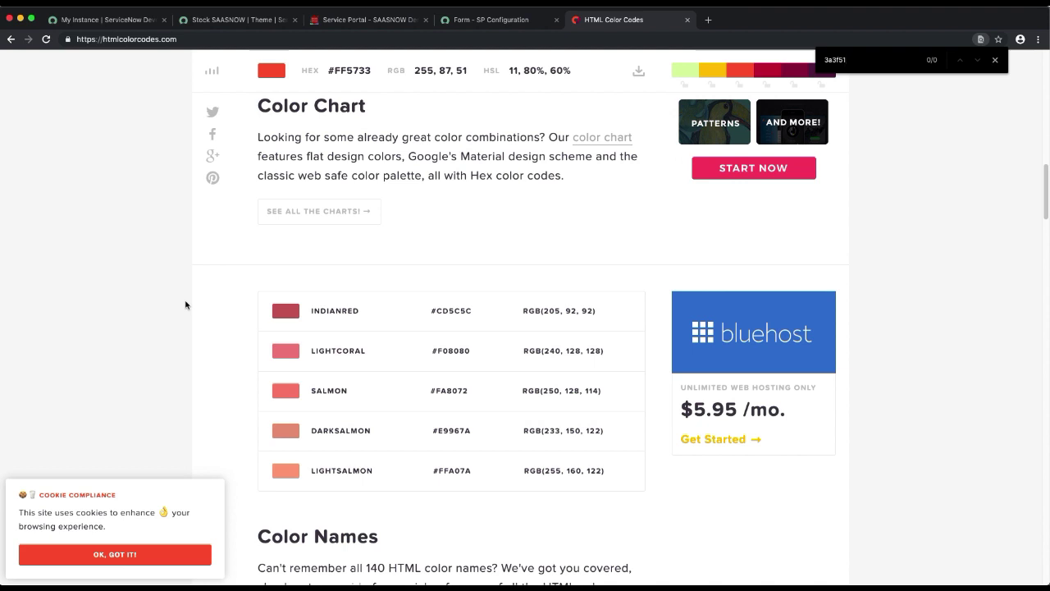
scroll(276, 385, down, 4)
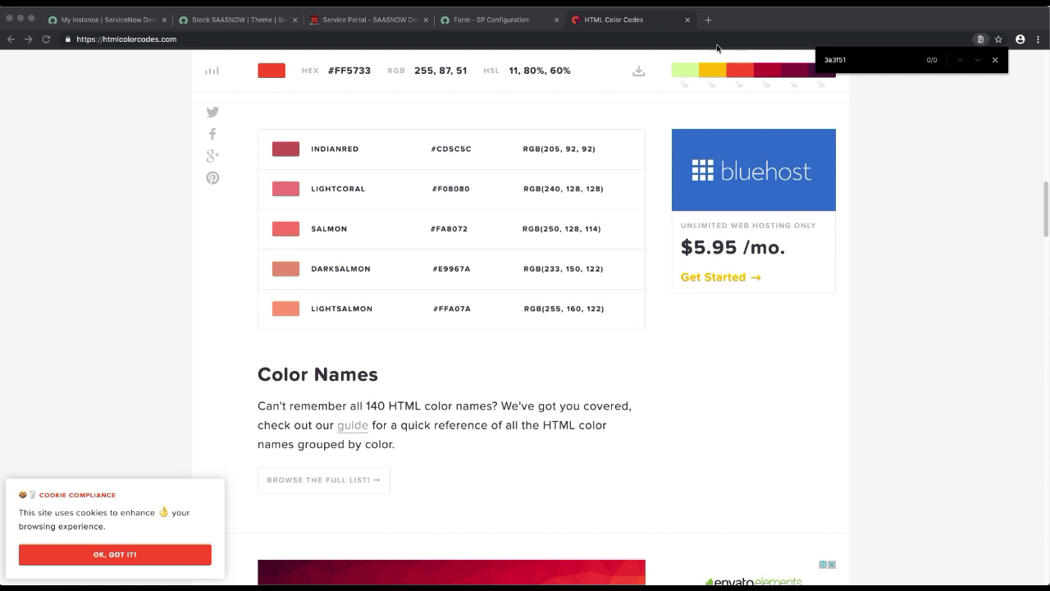
Find maroon in the colour-names table and copy its hex code #800000.
click(224, 27)
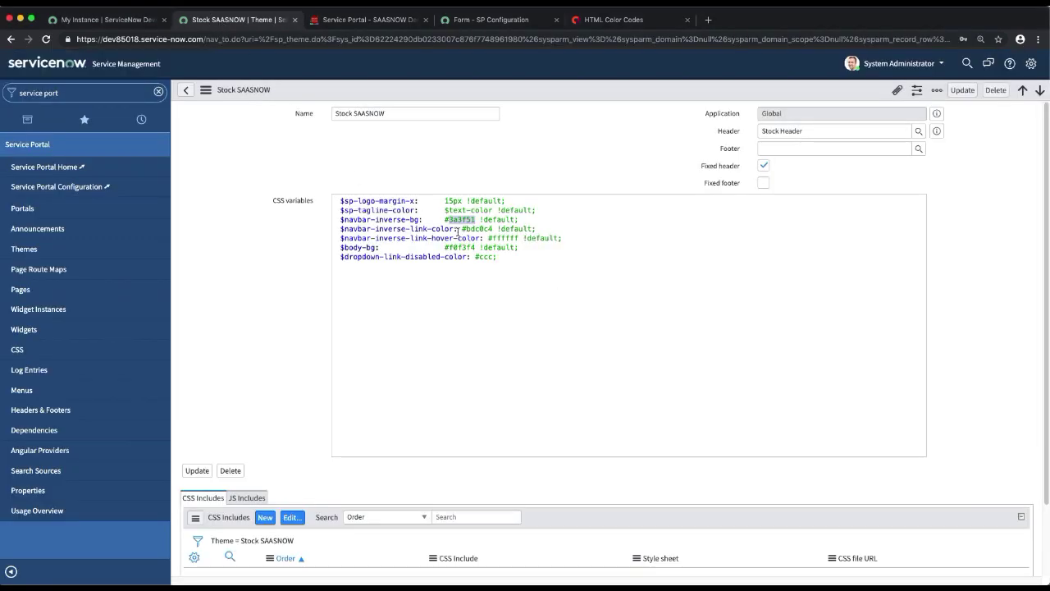
key(super+e)
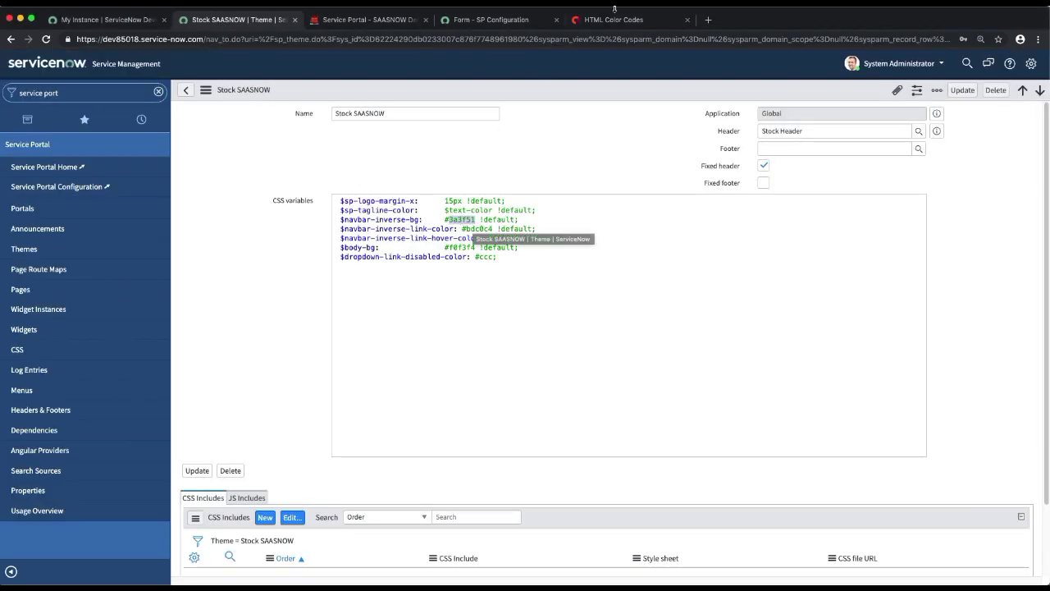
click(612, 25)
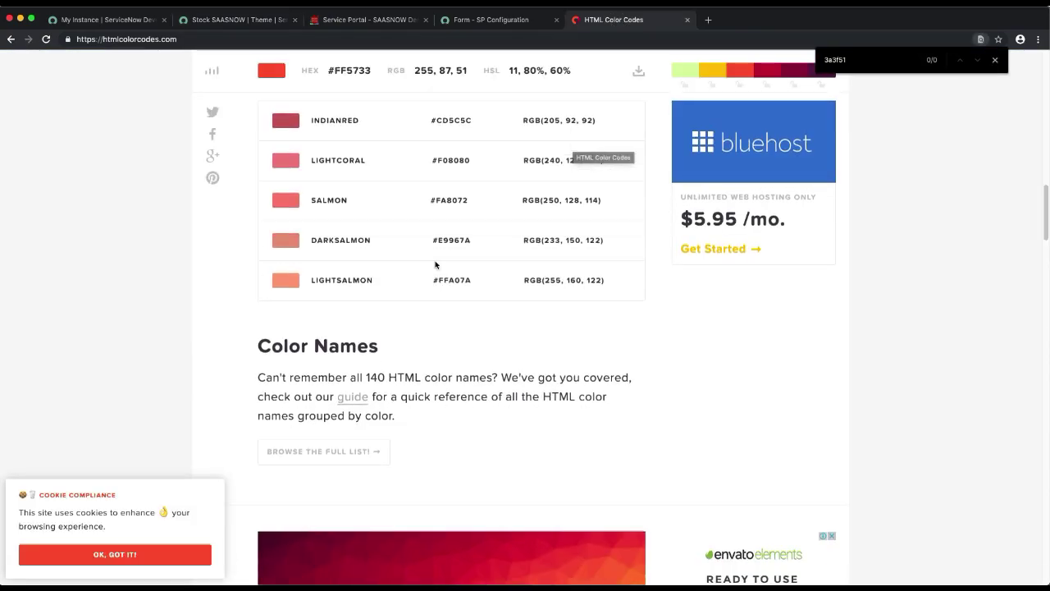
scroll(437, 264, up, 10)
scroll(437, 264, up, 3)
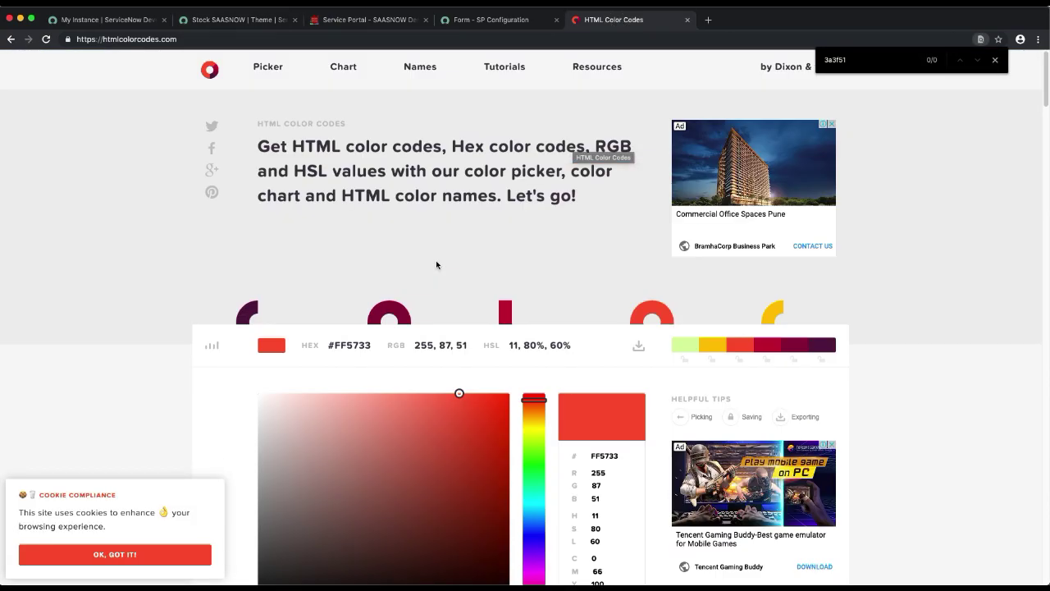
scroll(436, 263, down, 6)
scroll(440, 268, down, 15)
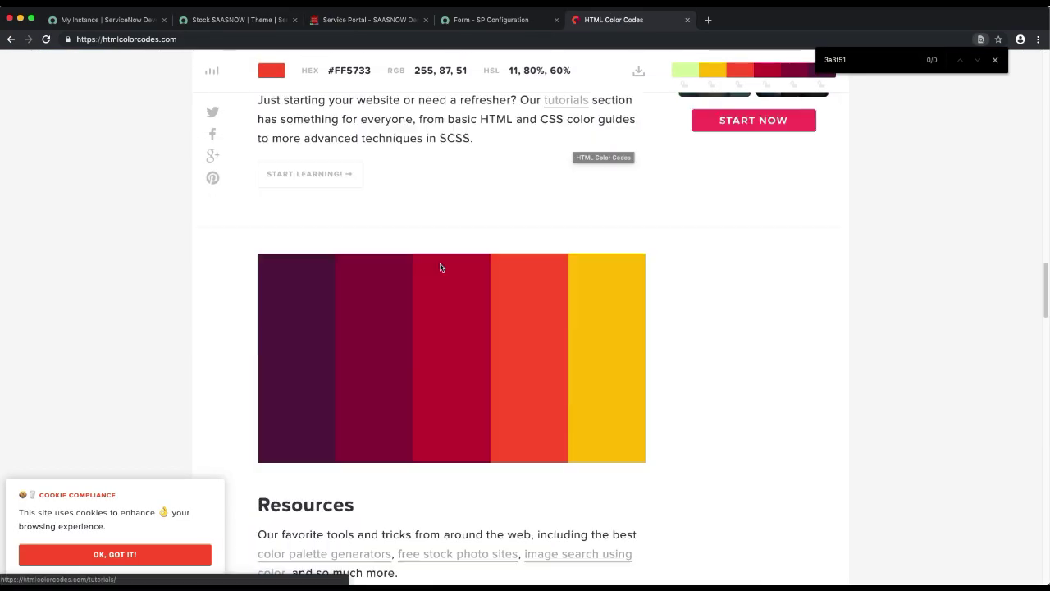
scroll(440, 268, down, 3)
scroll(440, 267, up, 2)
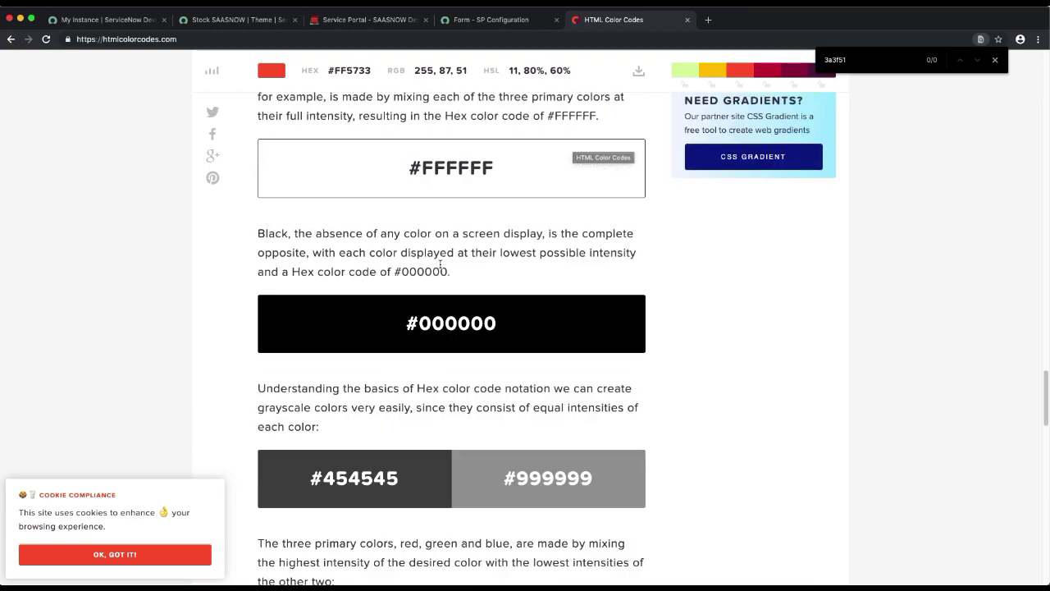
scroll(440, 267, down, 10)
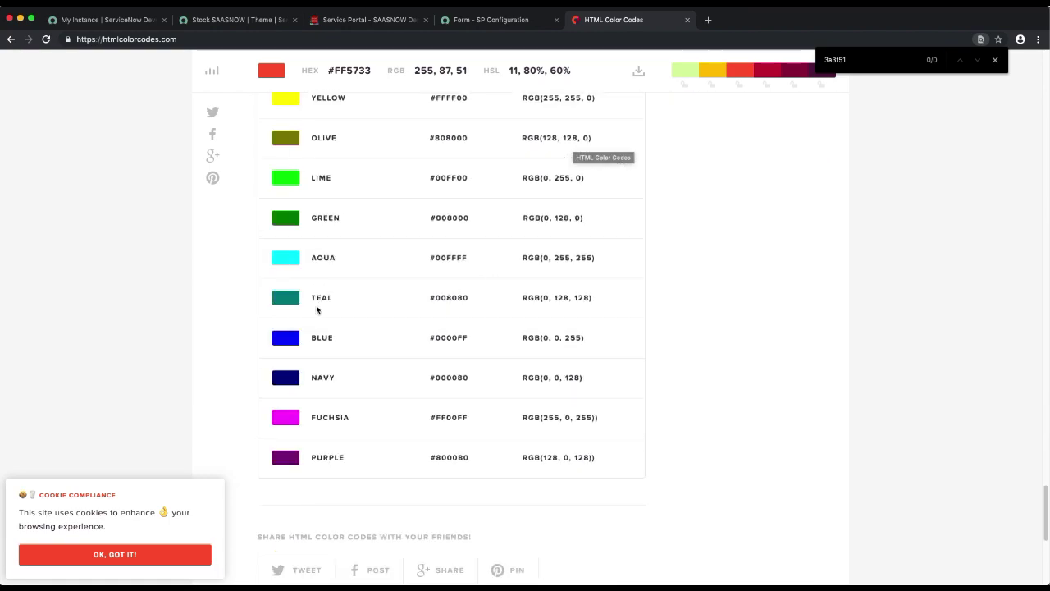
scroll(318, 309, up, 2)
scroll(338, 270, down, 1)
click(356, 227)
double_click(440, 228)
key(super+c)
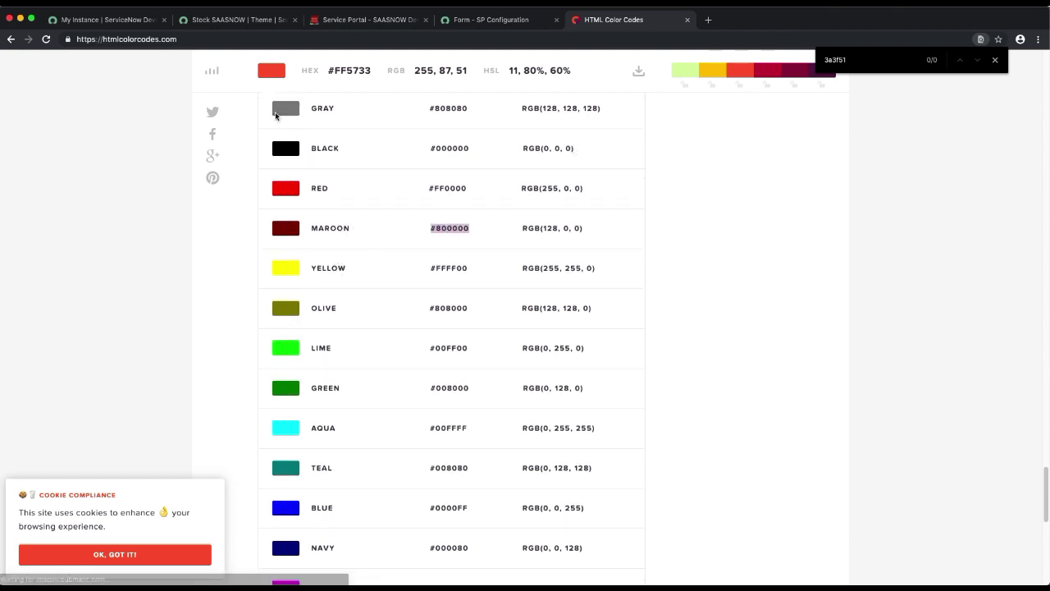
Replace the Stock SAASNOW navbar background 3a3f51 with #800000 and save the theme.
click(229, 19)
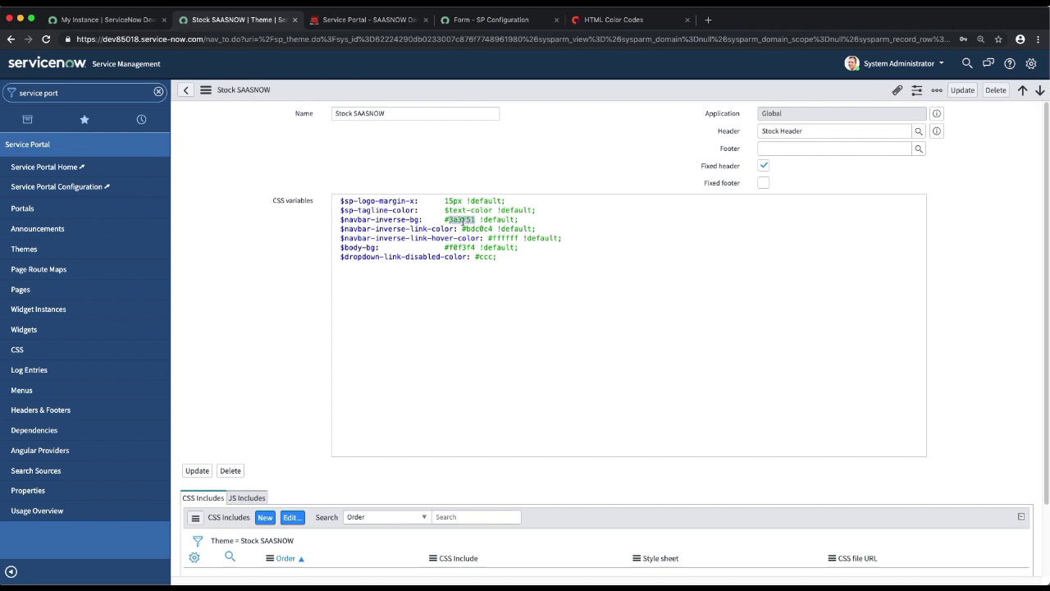
key(super+v)
key(Left)
key(Left)
key(Left)
key(Left)
key(Left)
key(Left)
key(Left)
key(BackSpace)
right_click(543, 90)
click(565, 96)
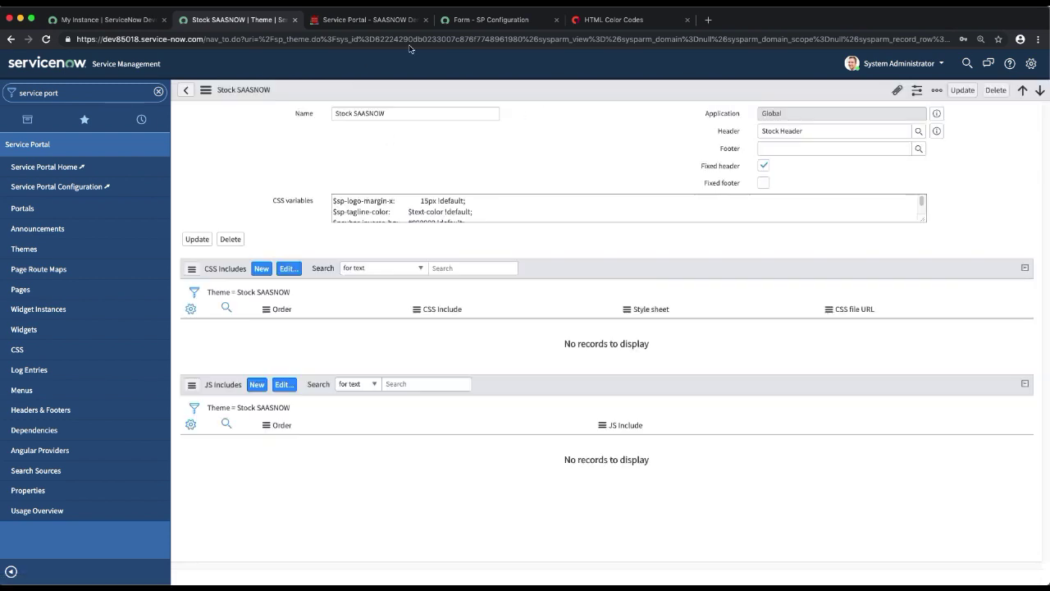
Set the SAASNOW Demo portal's Theme to Stock SAASNOW.
click(476, 25)
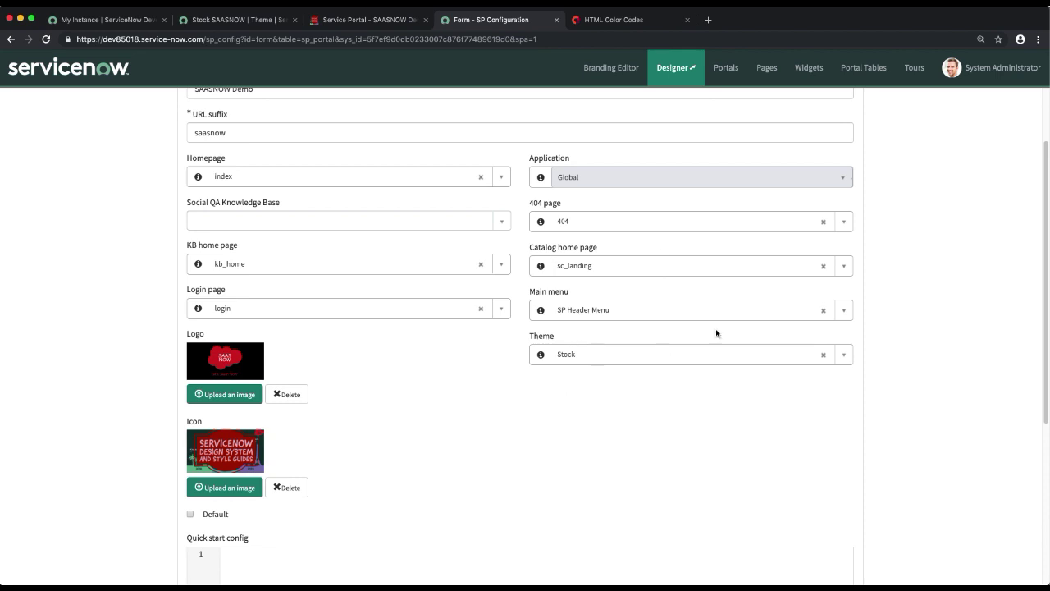
click(845, 359)
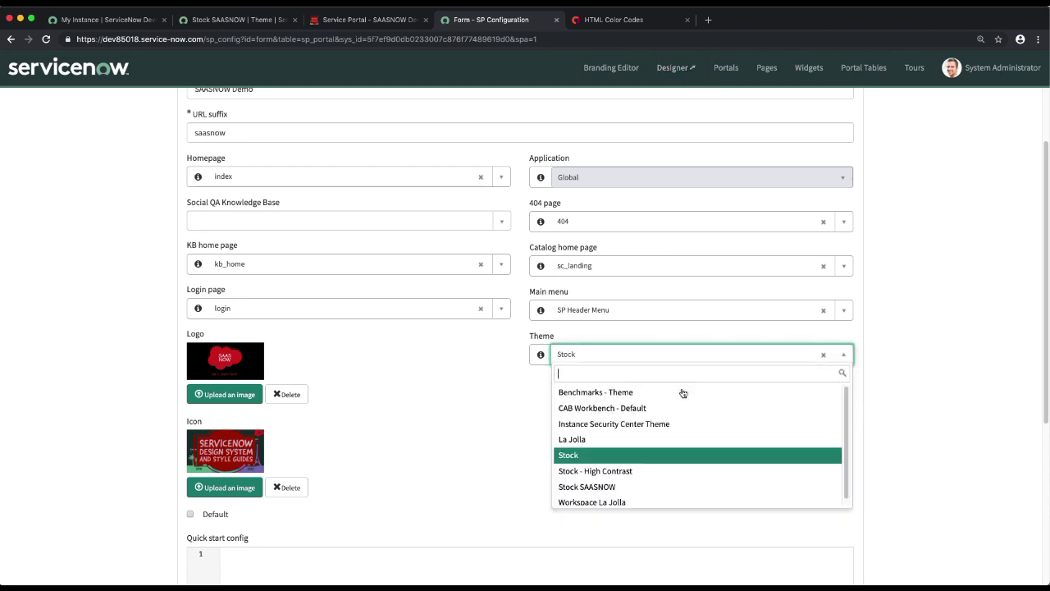
click(615, 489)
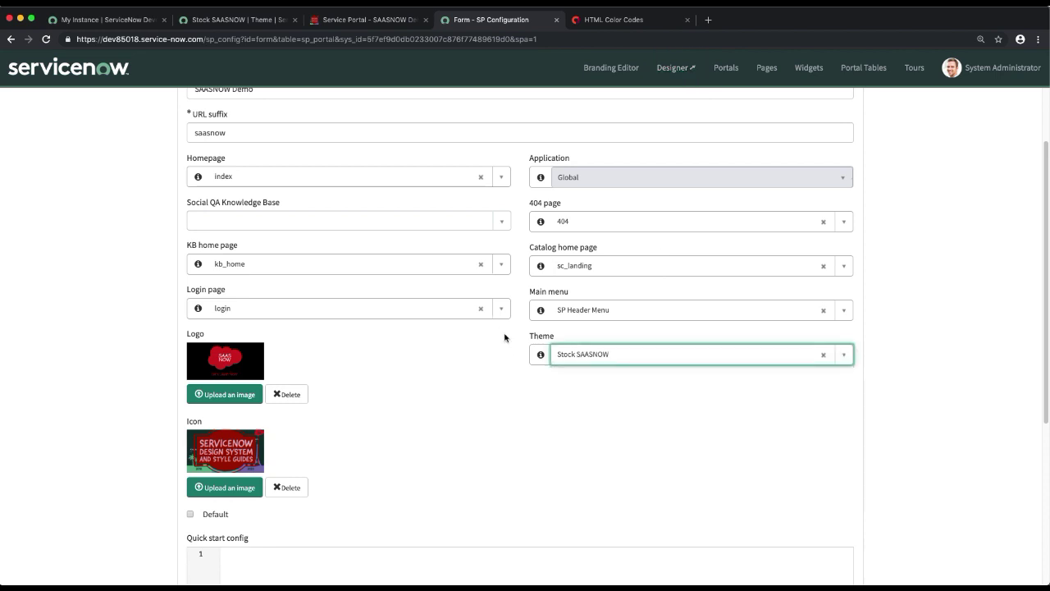
scroll(616, 353, down, 4)
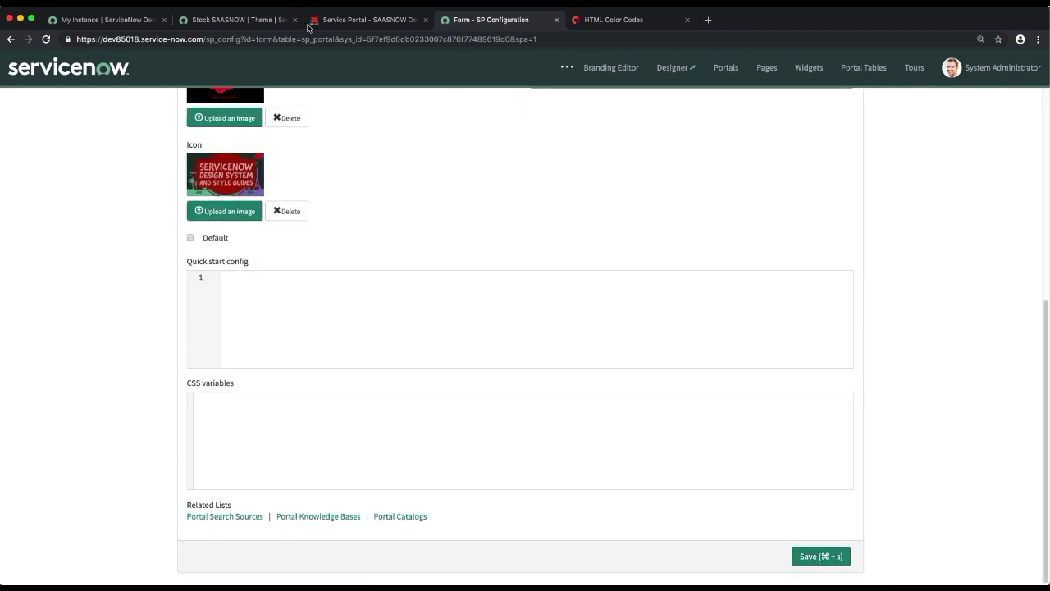
click(351, 20)
Reload the SAASNOW Demo portal to show its maroon navbar, then go back to the theme record.
click(499, 40)
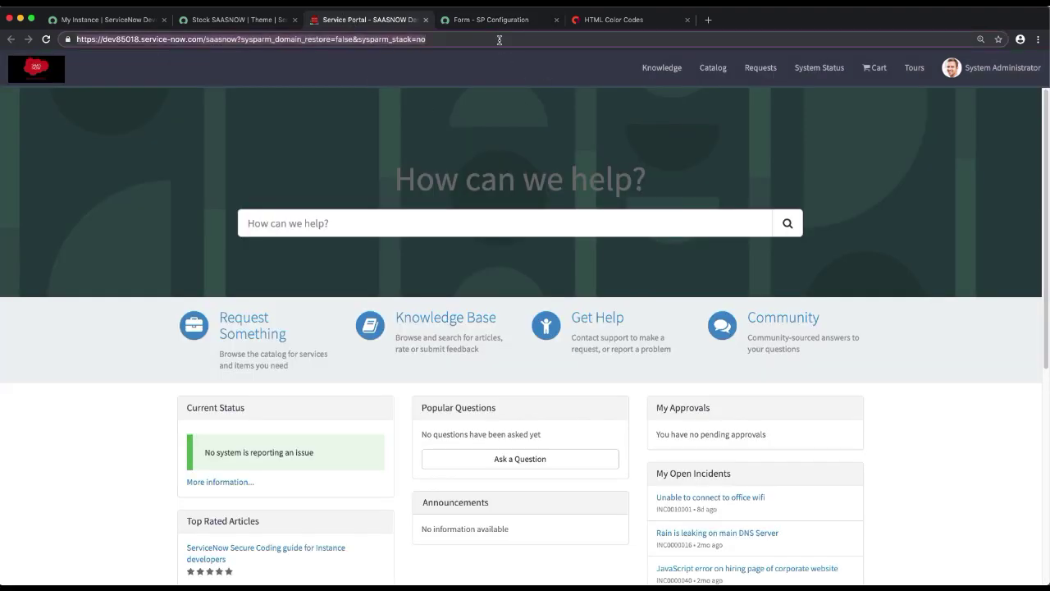
key(Return)
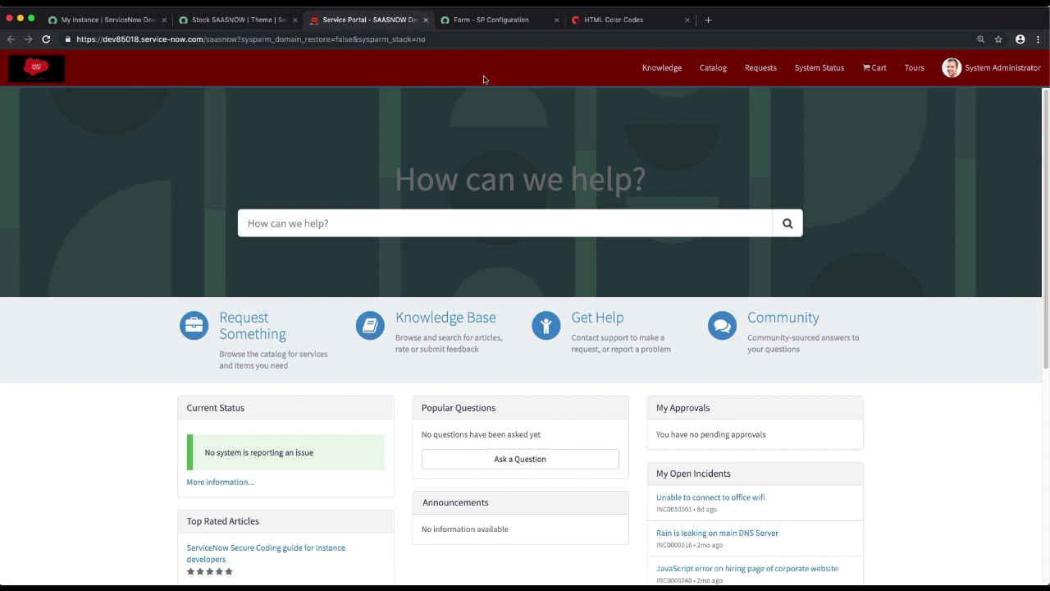
click(232, 26)
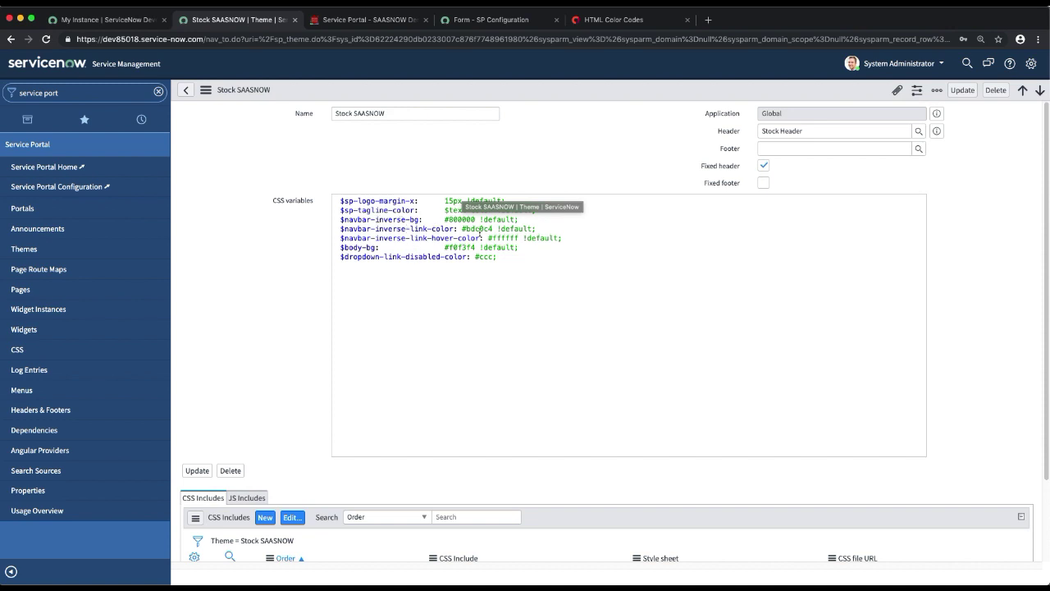
Copy the BLUE hex code #0000FF from HTML Color Codes.
click(506, 21)
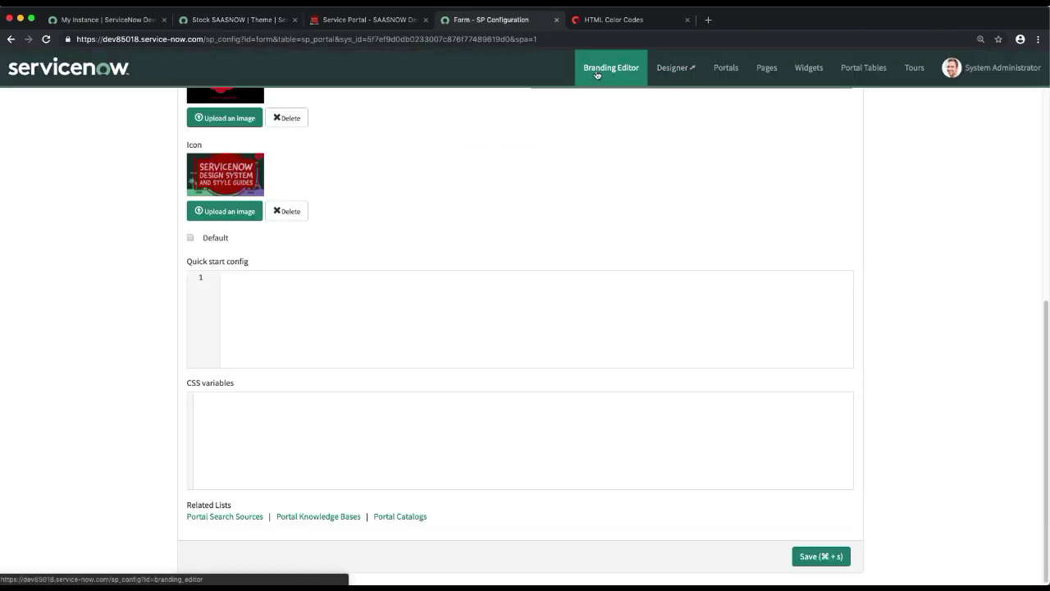
key(super+f)
click(604, 22)
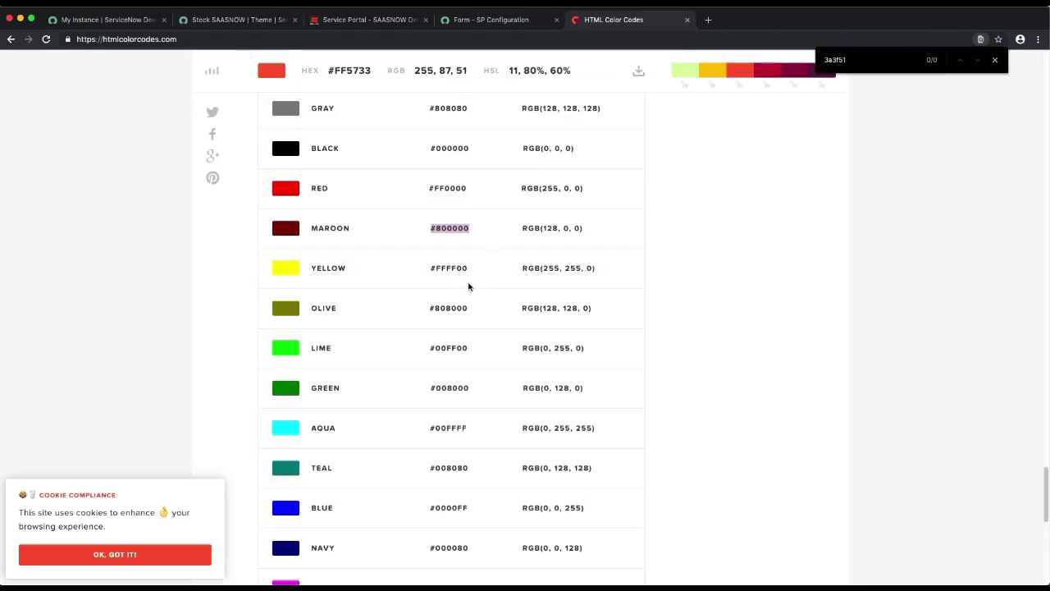
scroll(341, 304, down, 3)
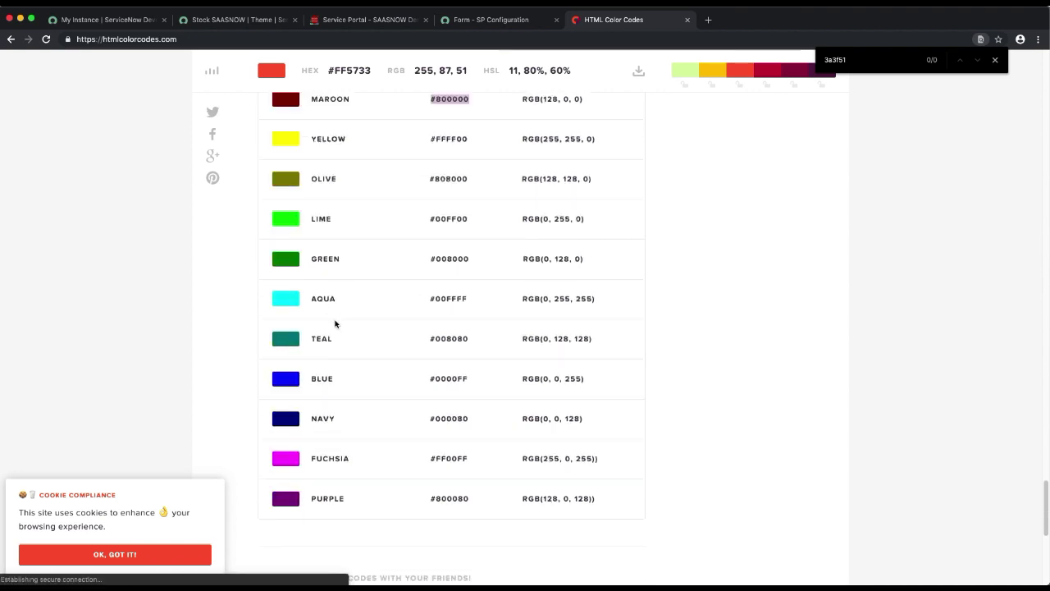
double_click(447, 380)
key(ctrl+c)
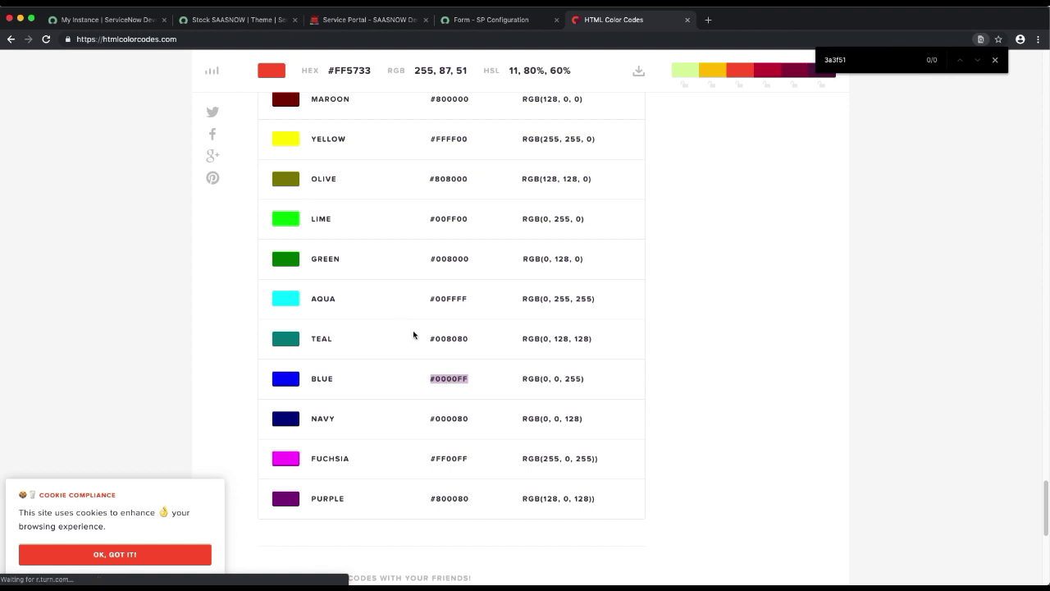
Replace the navbar link hover colour #ffffff with #0000FF and save the Stock SAASNOW theme.
click(224, 23)
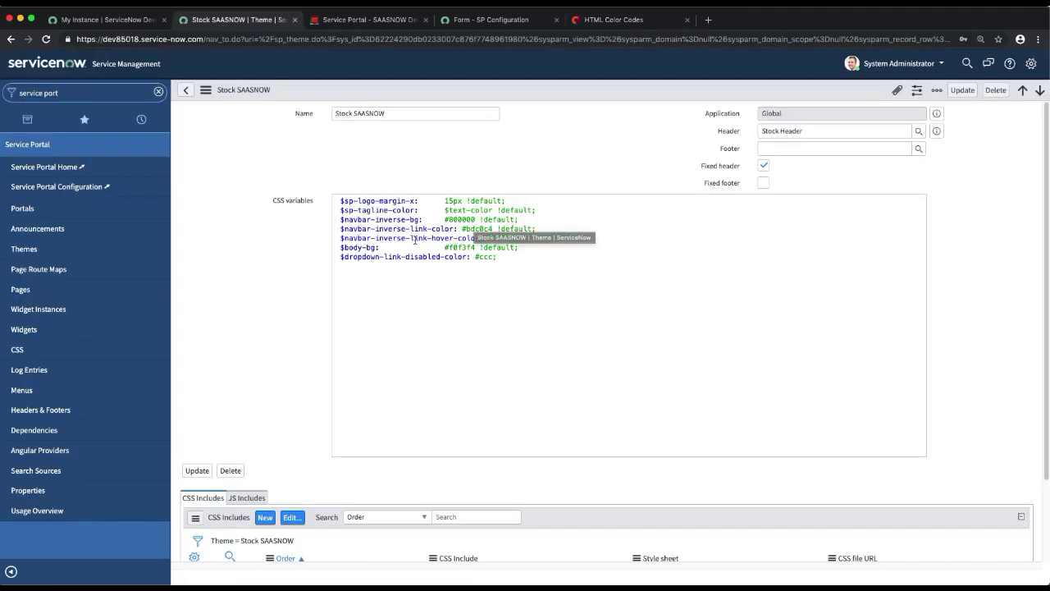
click(444, 238)
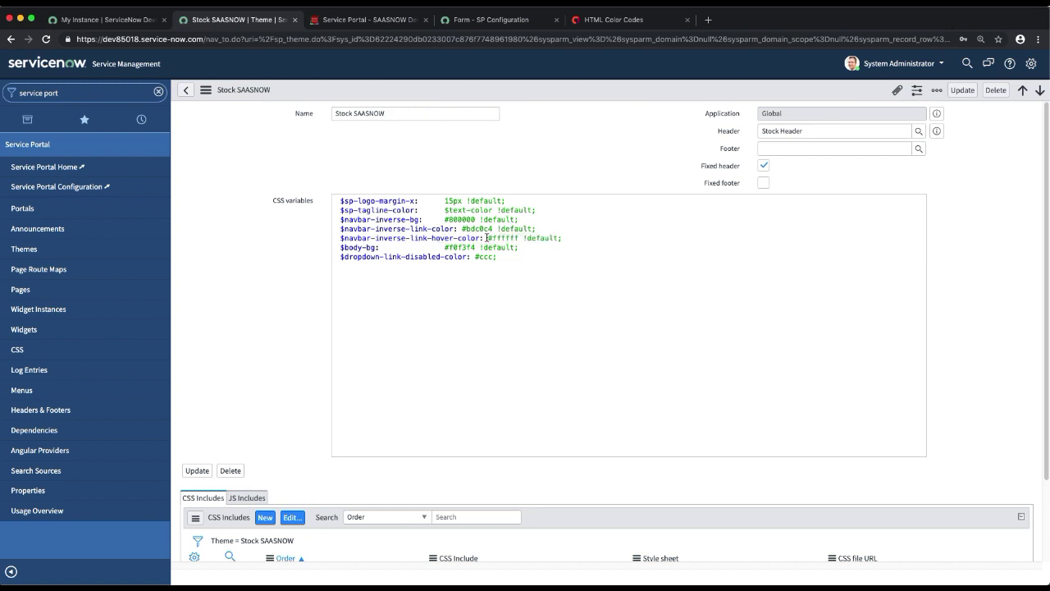
drag(489, 238, 519, 238)
key(ctrl+v)
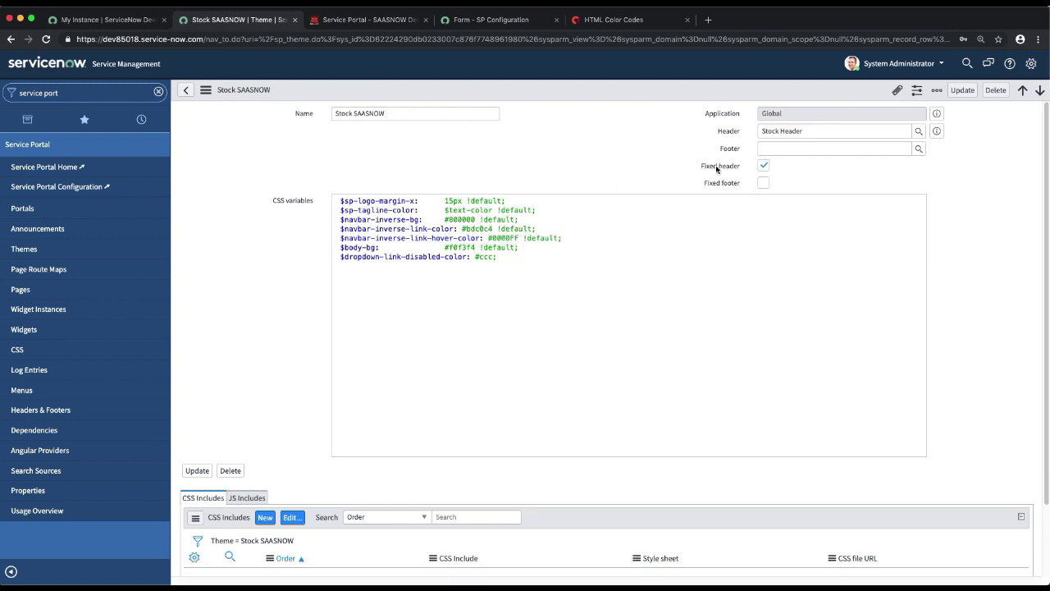
right_click(580, 93)
click(608, 99)
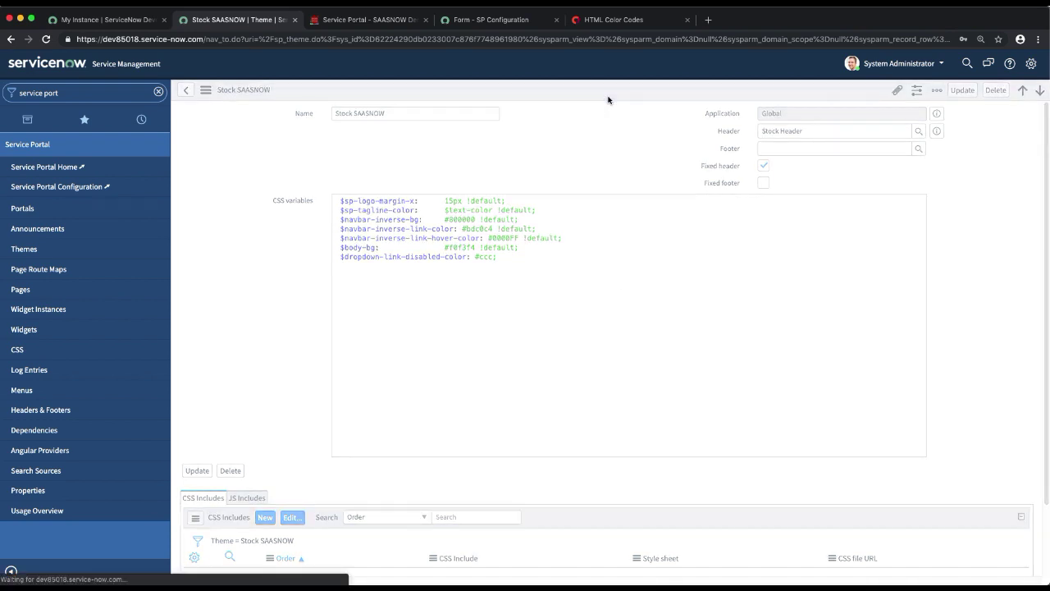
click(356, 21)
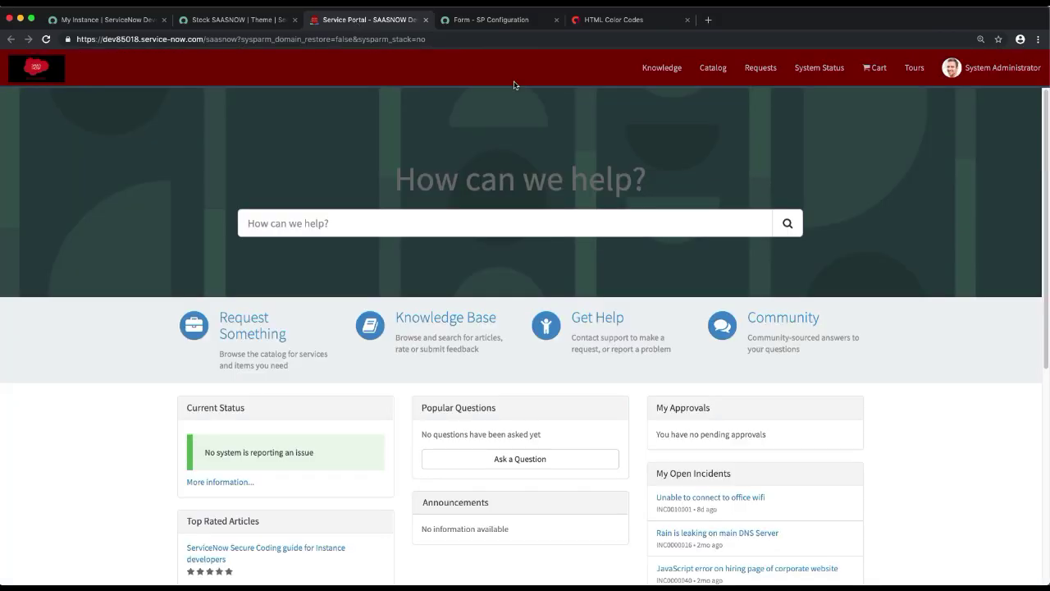
Reload the SAASNOW portal to apply the #0000FF link hover colour, checking the theme record.
click(471, 41)
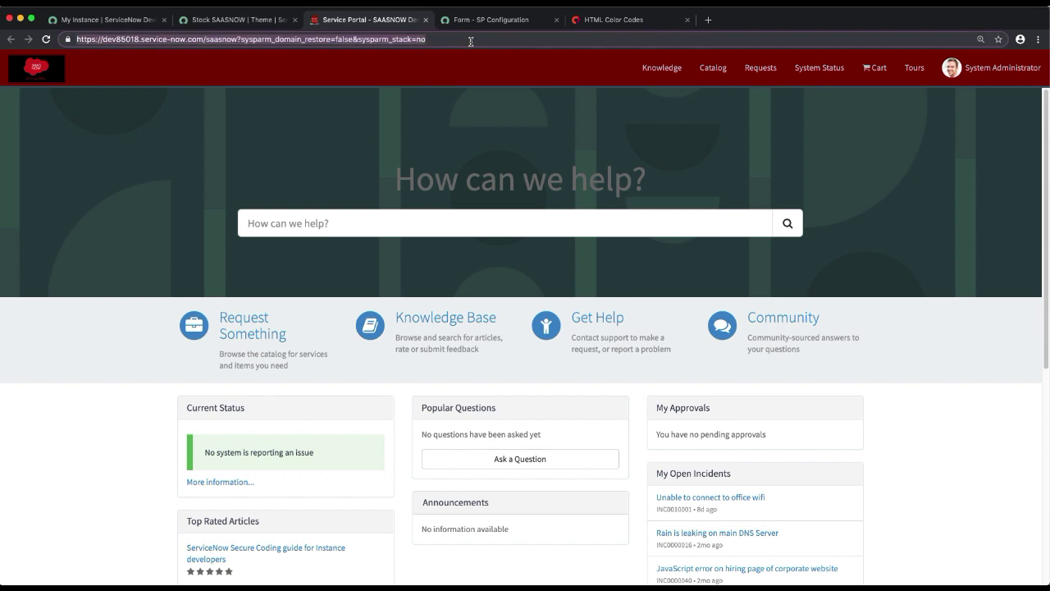
key(Return)
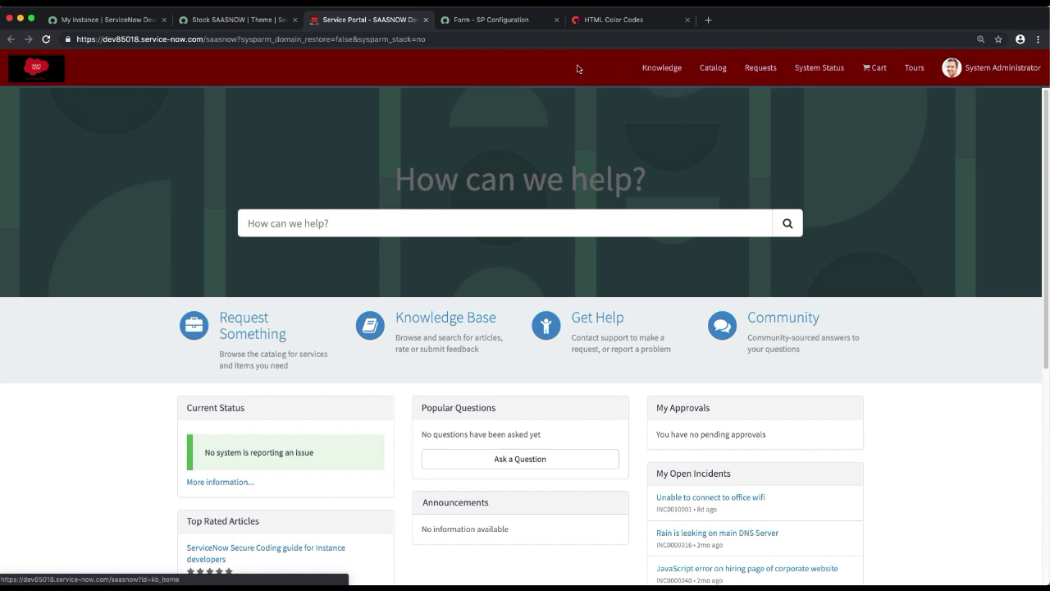
click(222, 21)
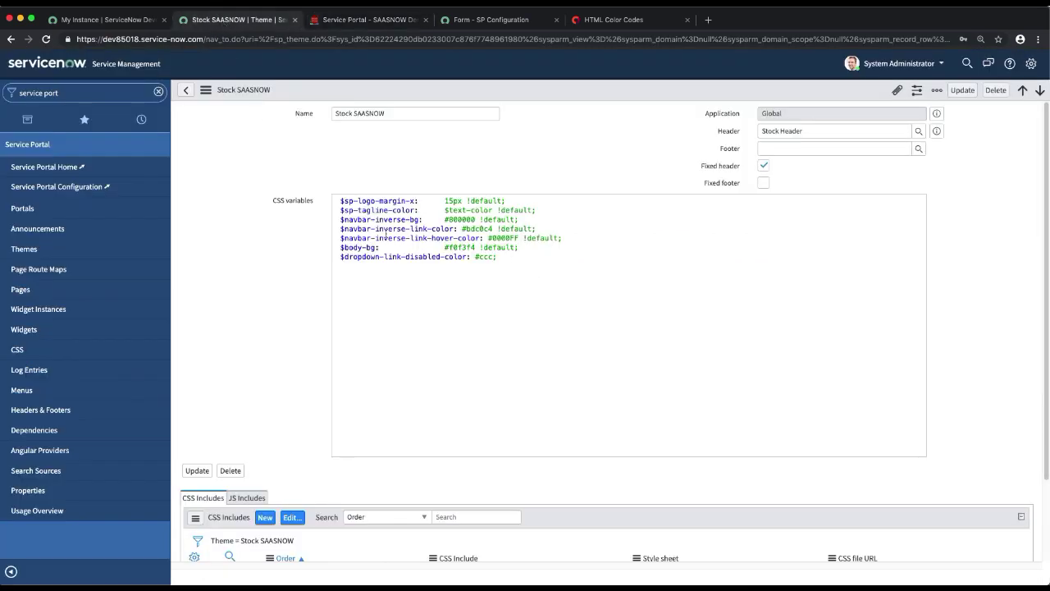
click(381, 23)
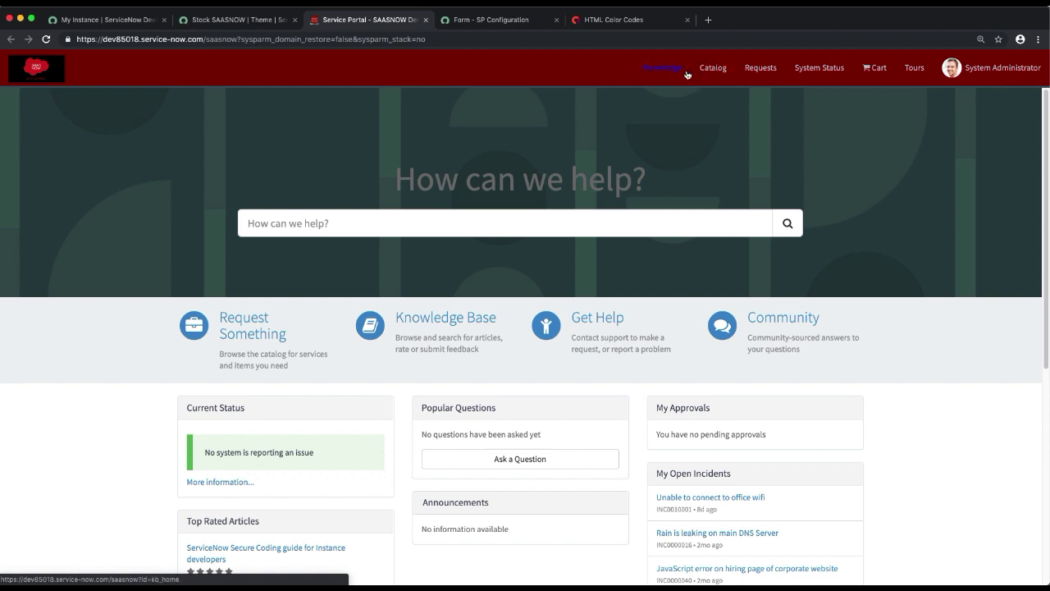
Pick the pinkish red FF3355 in the HTML Color Codes colour picker and copy its hex code.
click(607, 20)
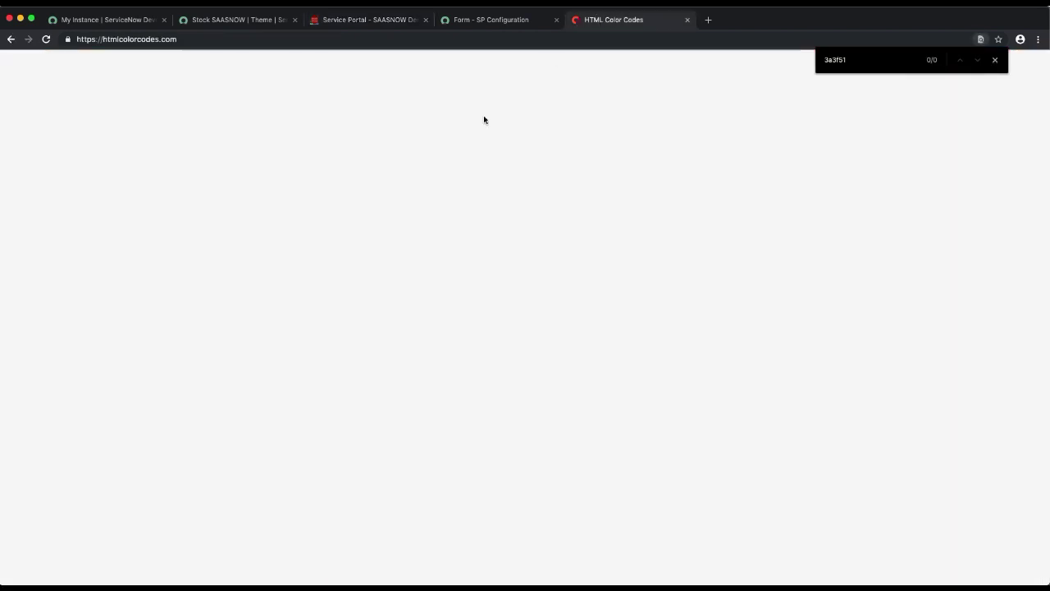
scroll(324, 350, down, 10)
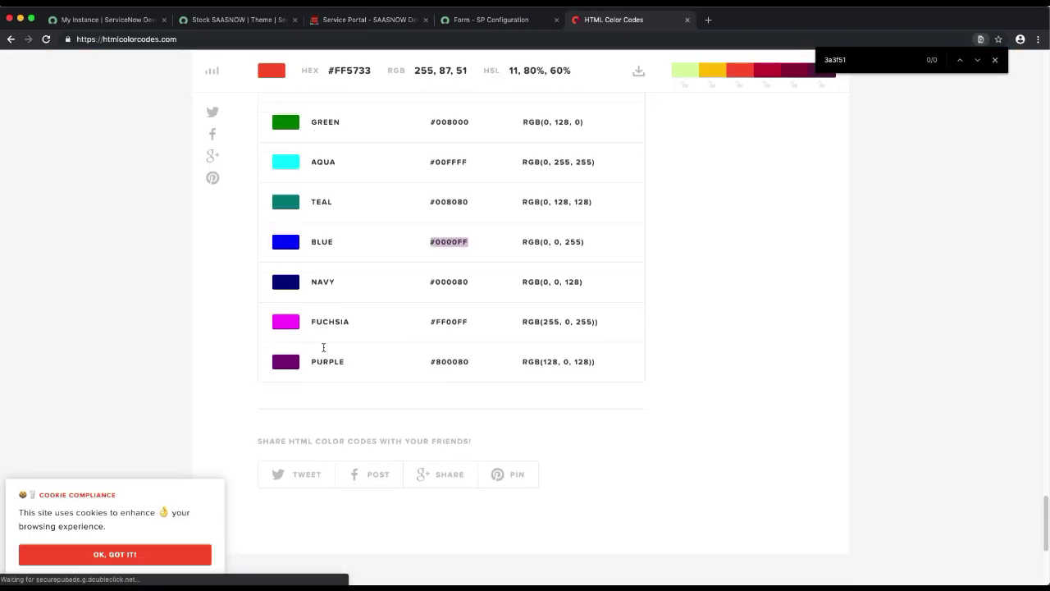
scroll(323, 347, up, 20)
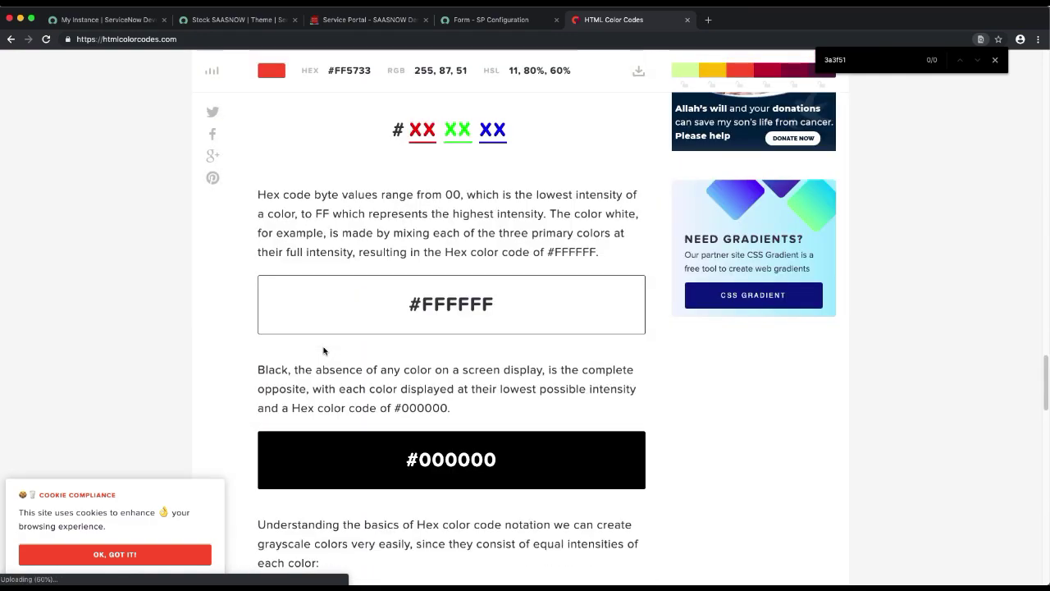
scroll(324, 352, up, 15)
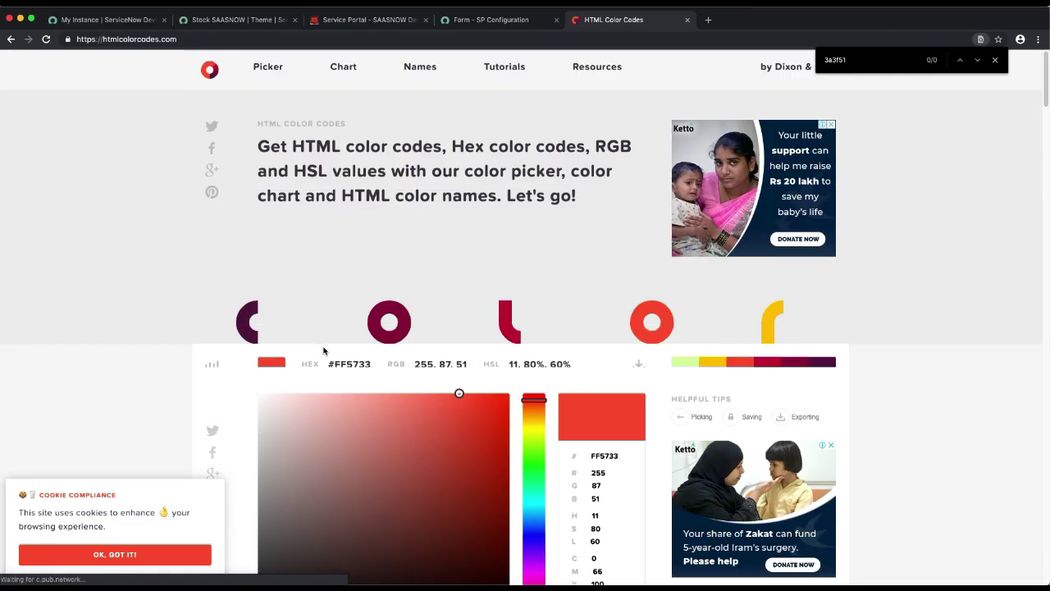
scroll(560, 209, down, 5)
scroll(560, 209, up, 2)
drag(541, 242, 542, 443)
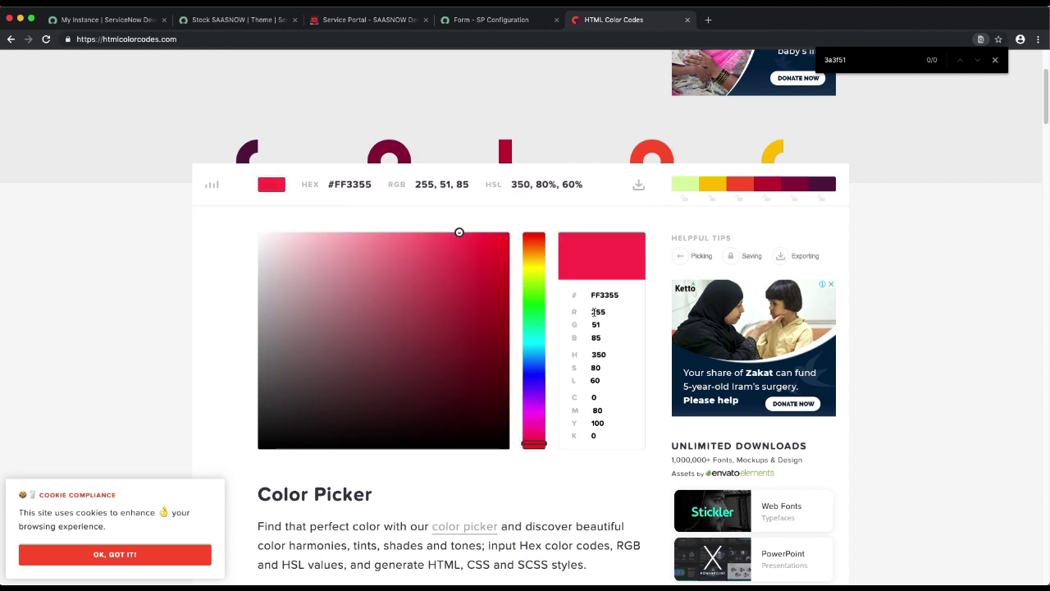
double_click(603, 295)
key(super+c)
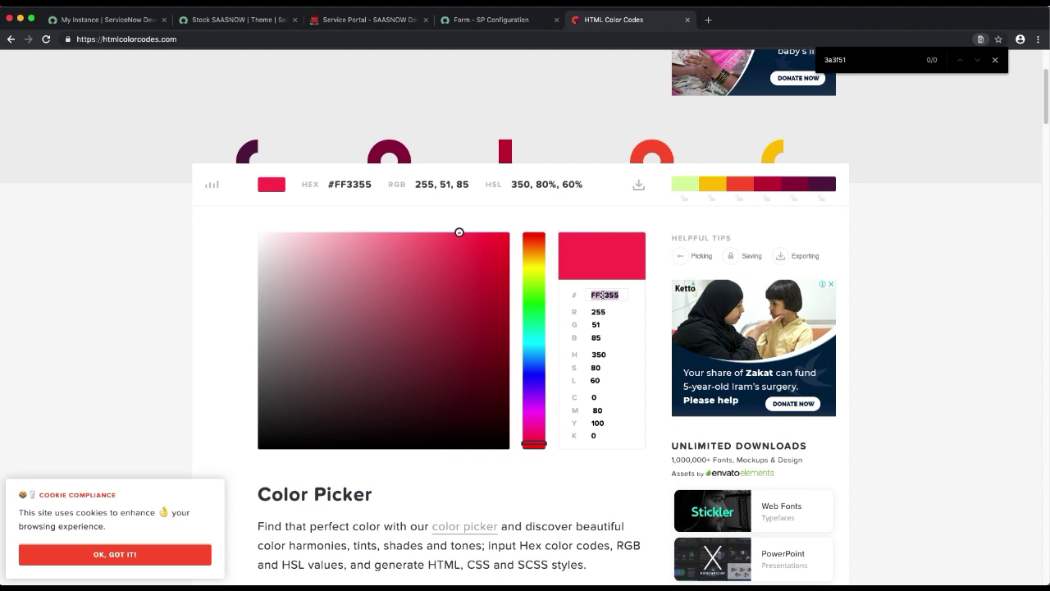
Replace the navbar link colour bdc0c4 with FF3355, save the theme, and reload the portal.
click(243, 23)
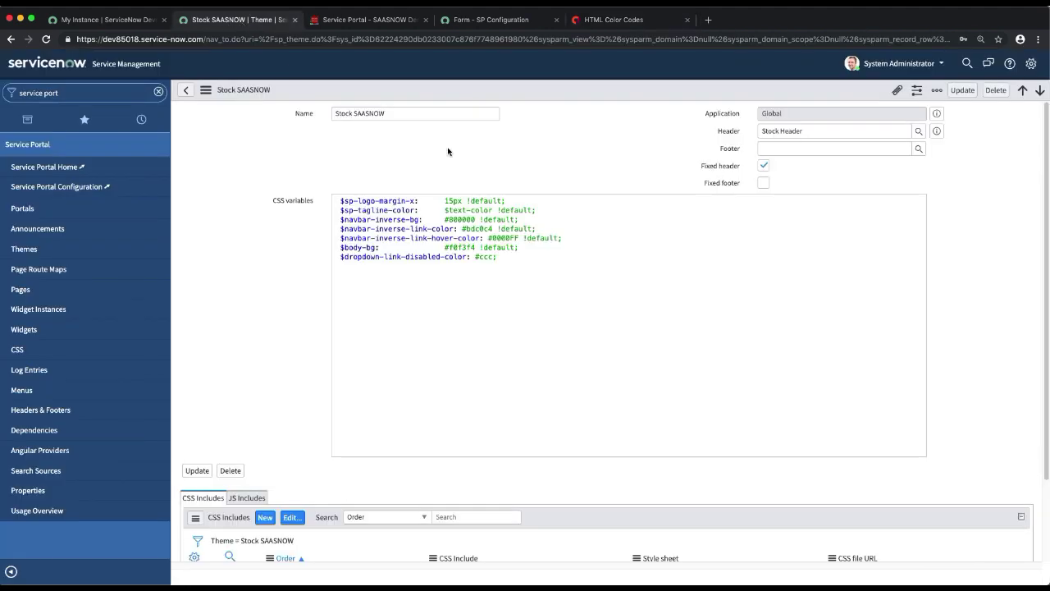
double_click(472, 229)
key(super+v)
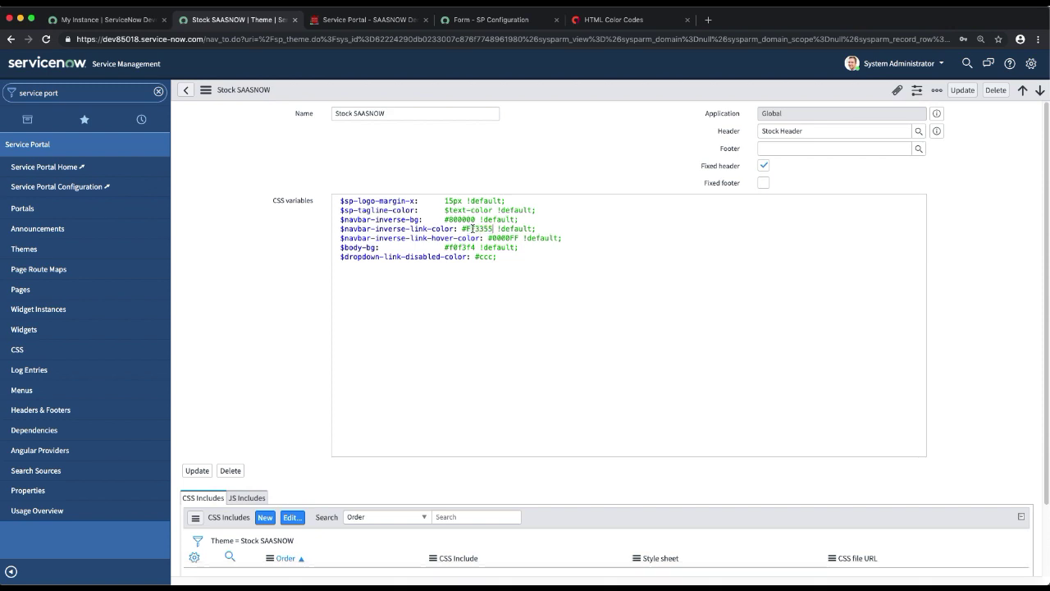
right_click(527, 90)
click(542, 98)
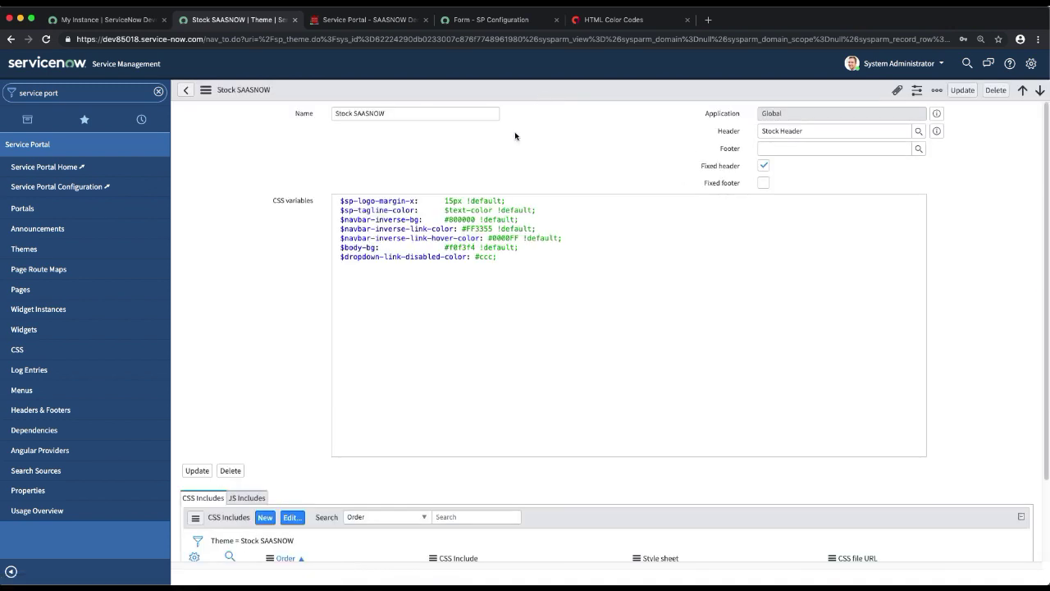
click(374, 23)
click(481, 42)
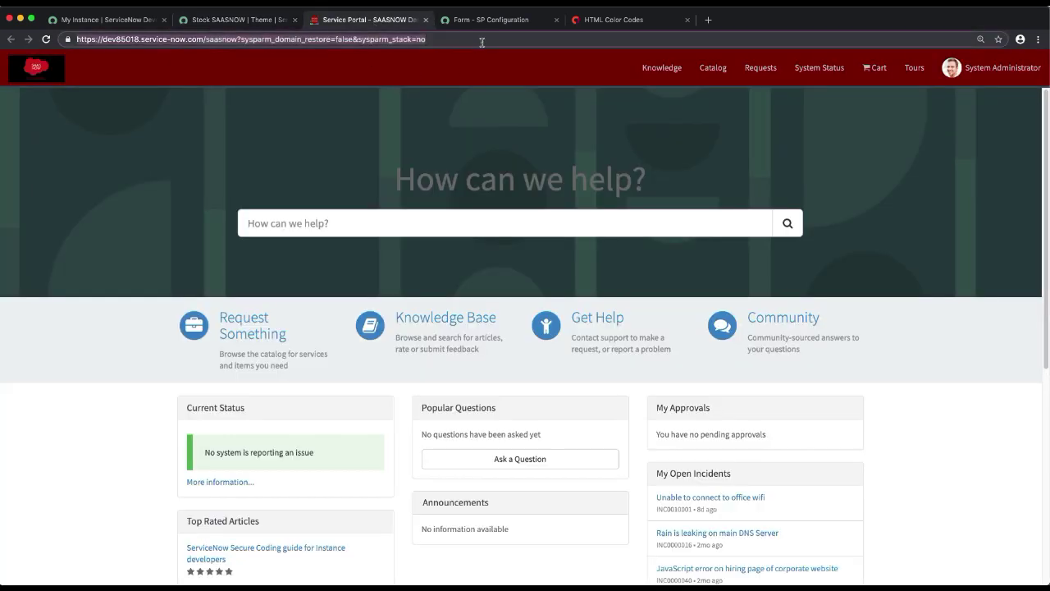
key(Return)
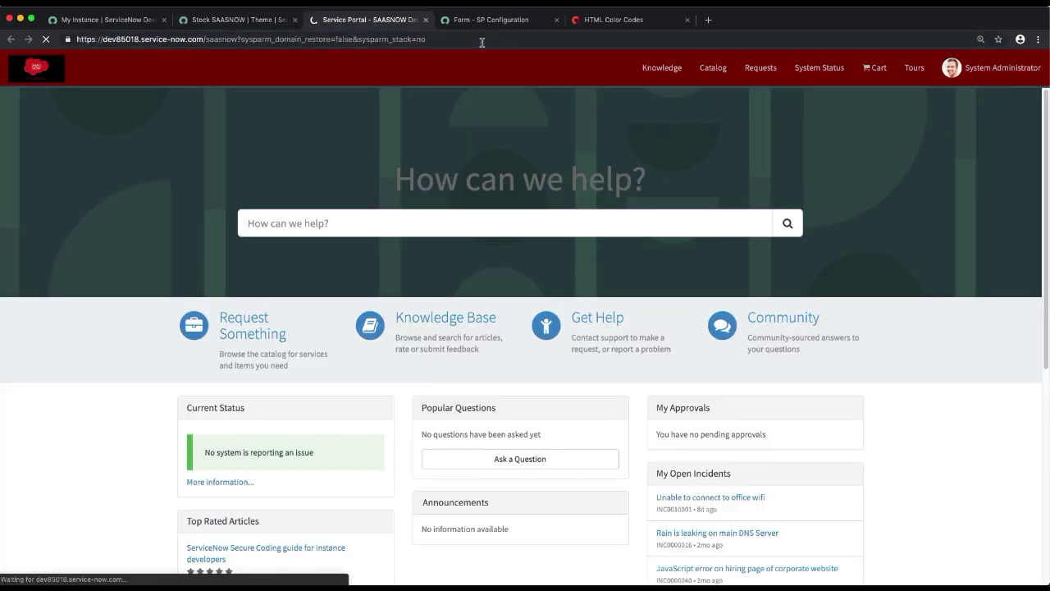